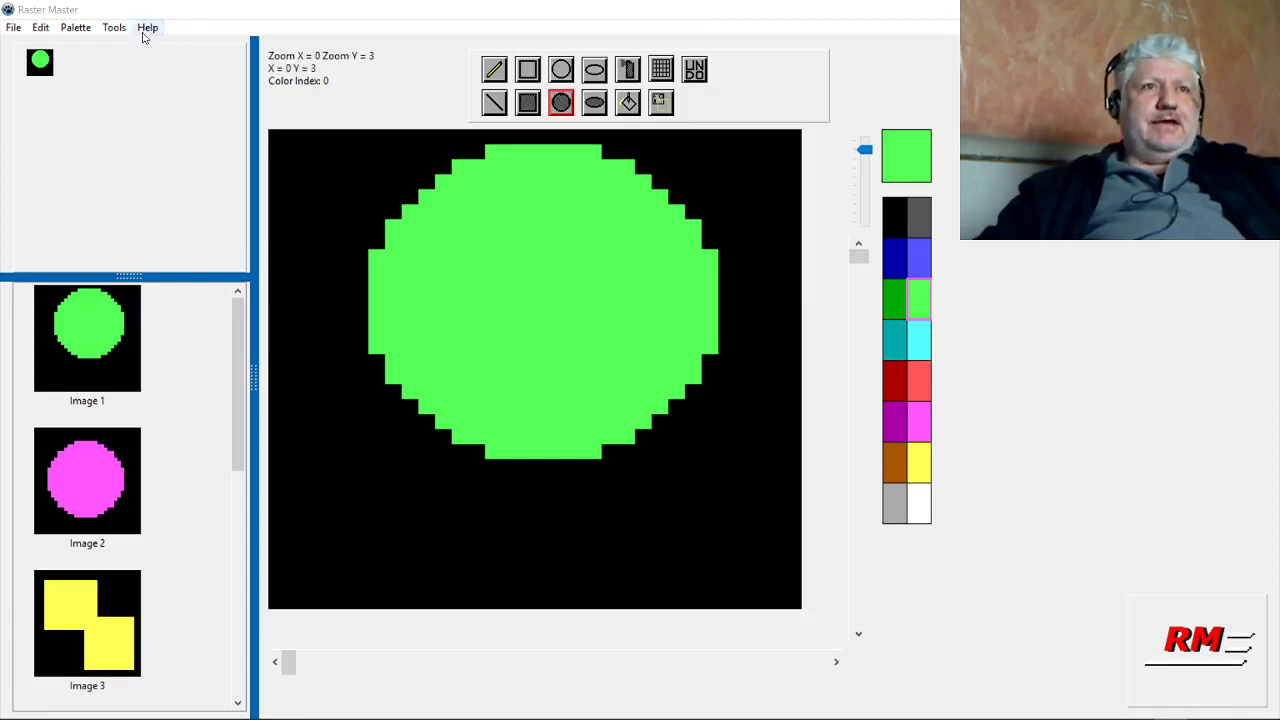
View Raster Master's About information from the Help menu, then close it.
click(140, 27)
click(171, 71)
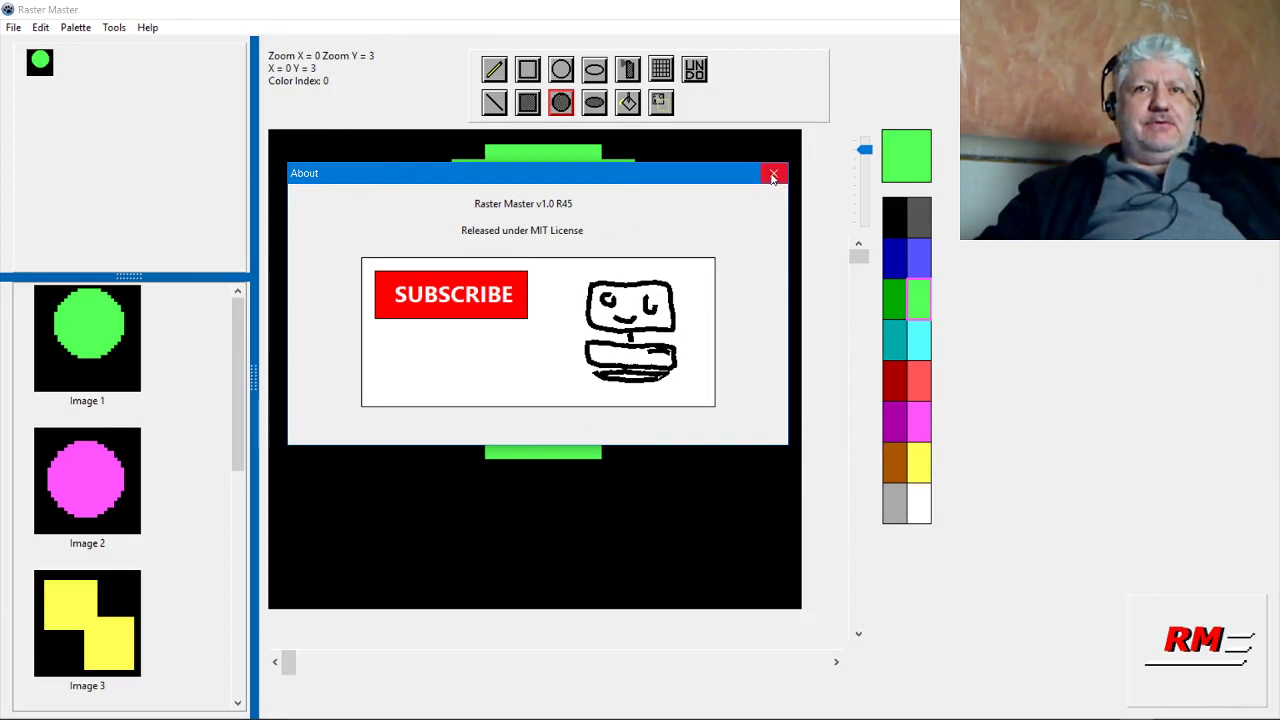
click(773, 175)
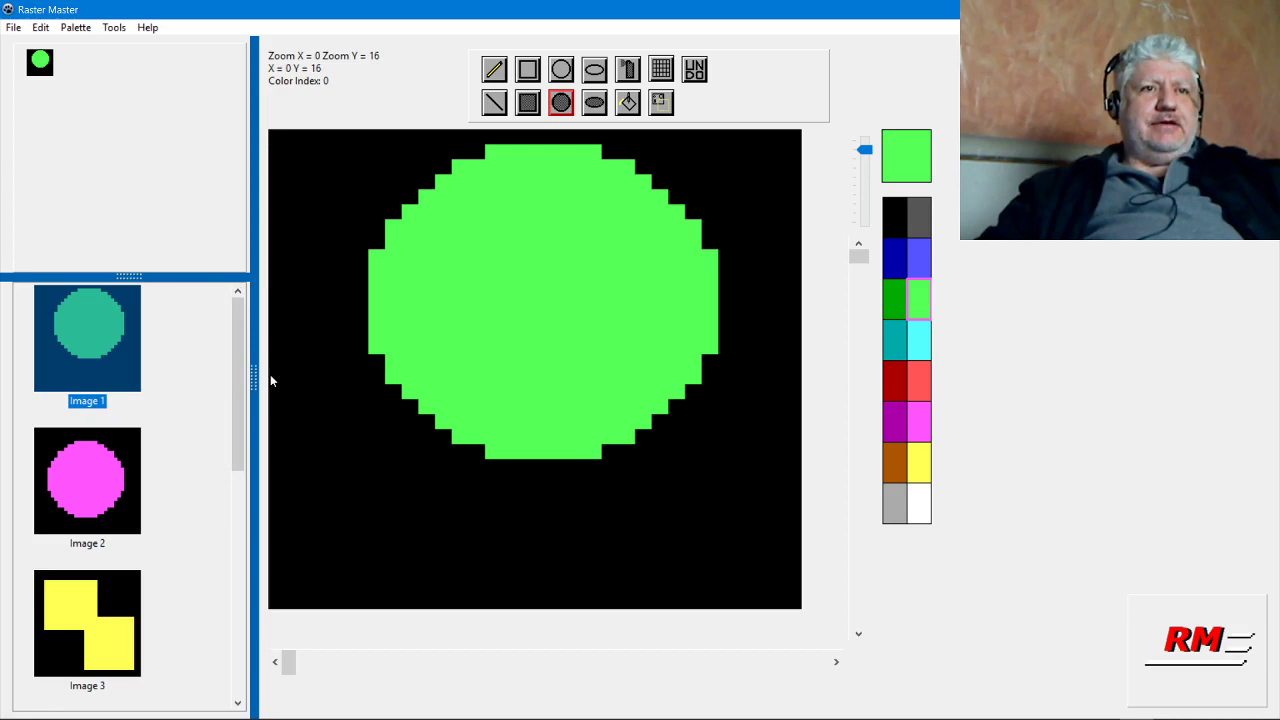
Resize the panel splitters so Image 1 through Image 7 show as three-column thumbnails.
drag(255, 375, 551, 372)
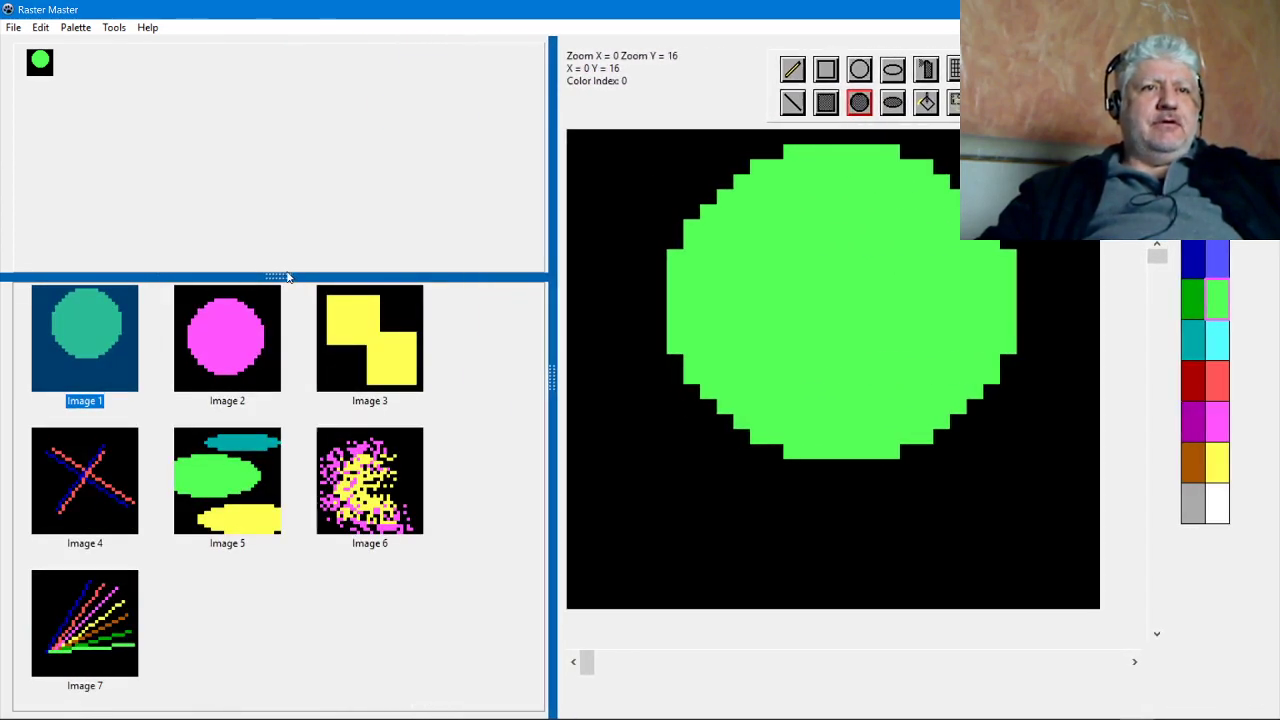
drag(282, 276, 294, 131)
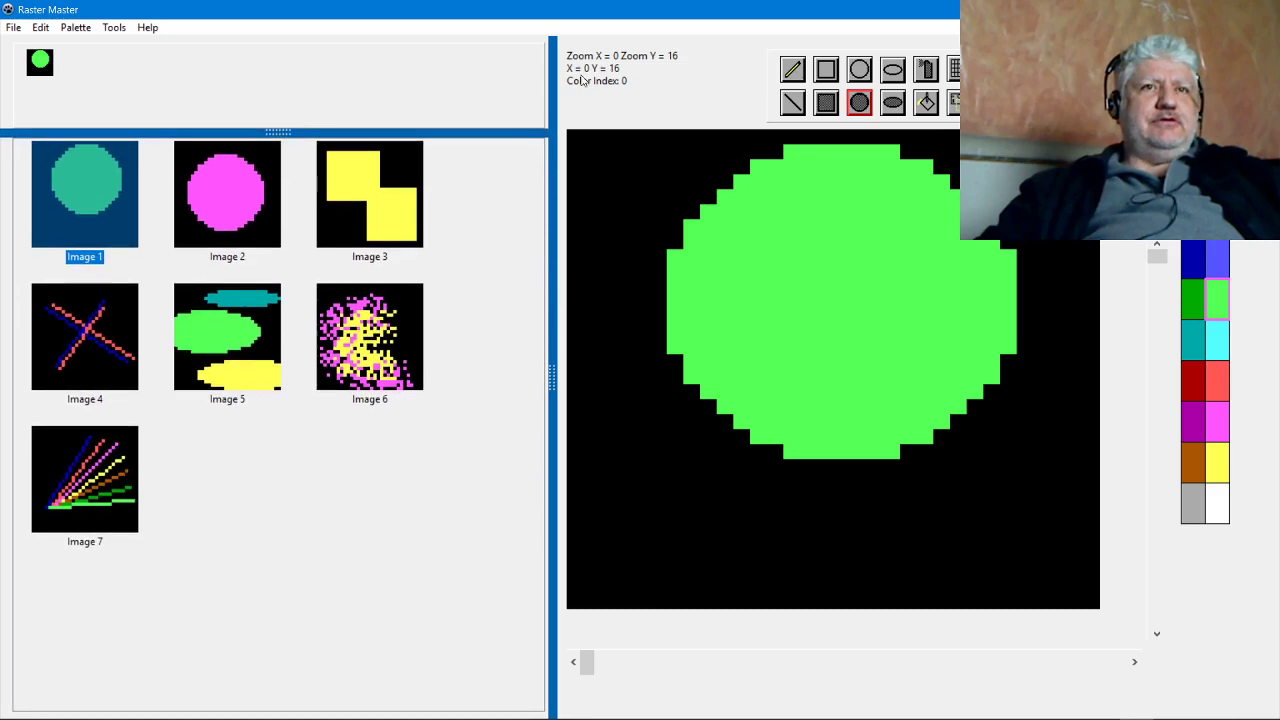
drag(552, 76, 235, 78)
drag(232, 247, 456, 247)
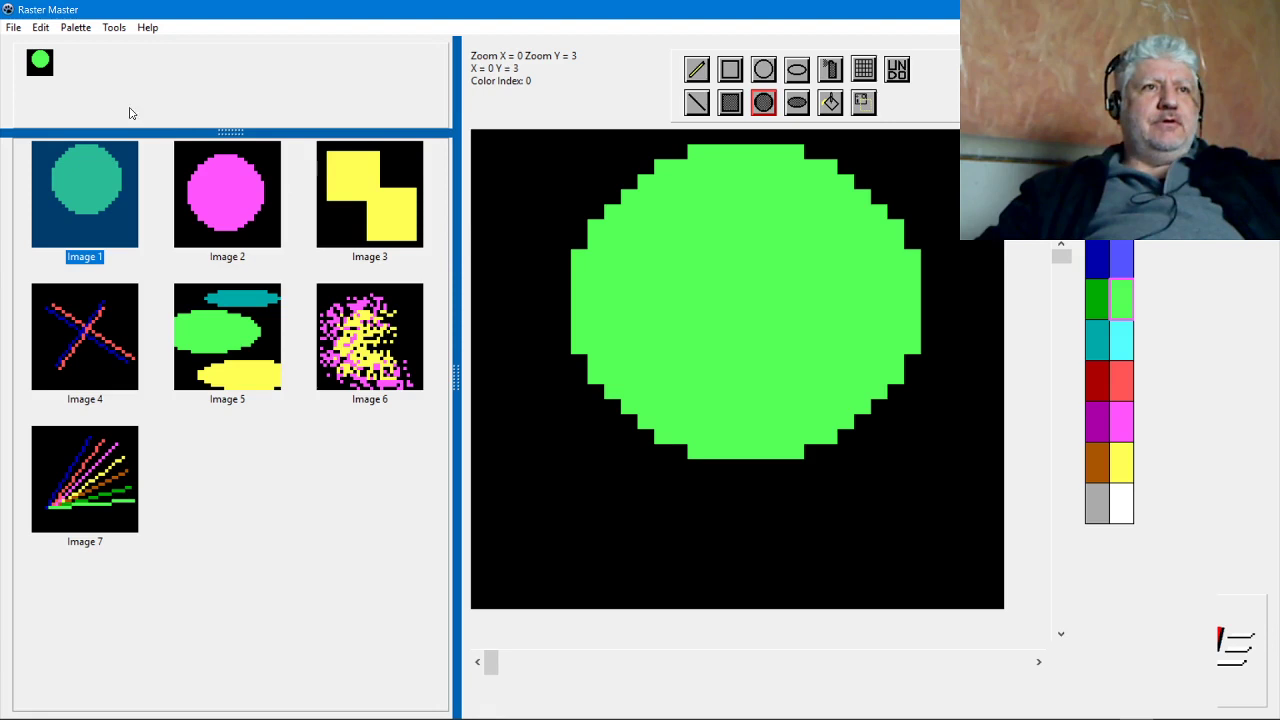
drag(159, 131, 162, 95)
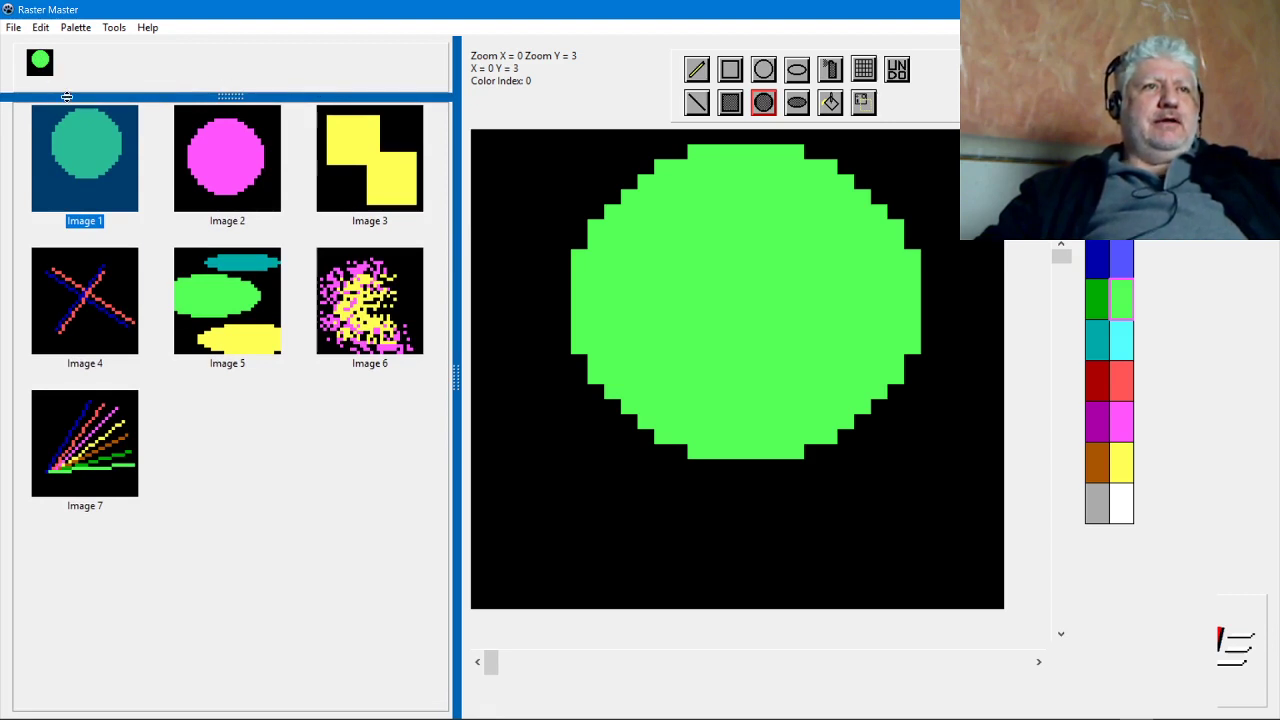
mouse_move(66, 96)
mouse_down()
mouse_move(66, 189)
mouse_move(70, 104)
mouse_up()
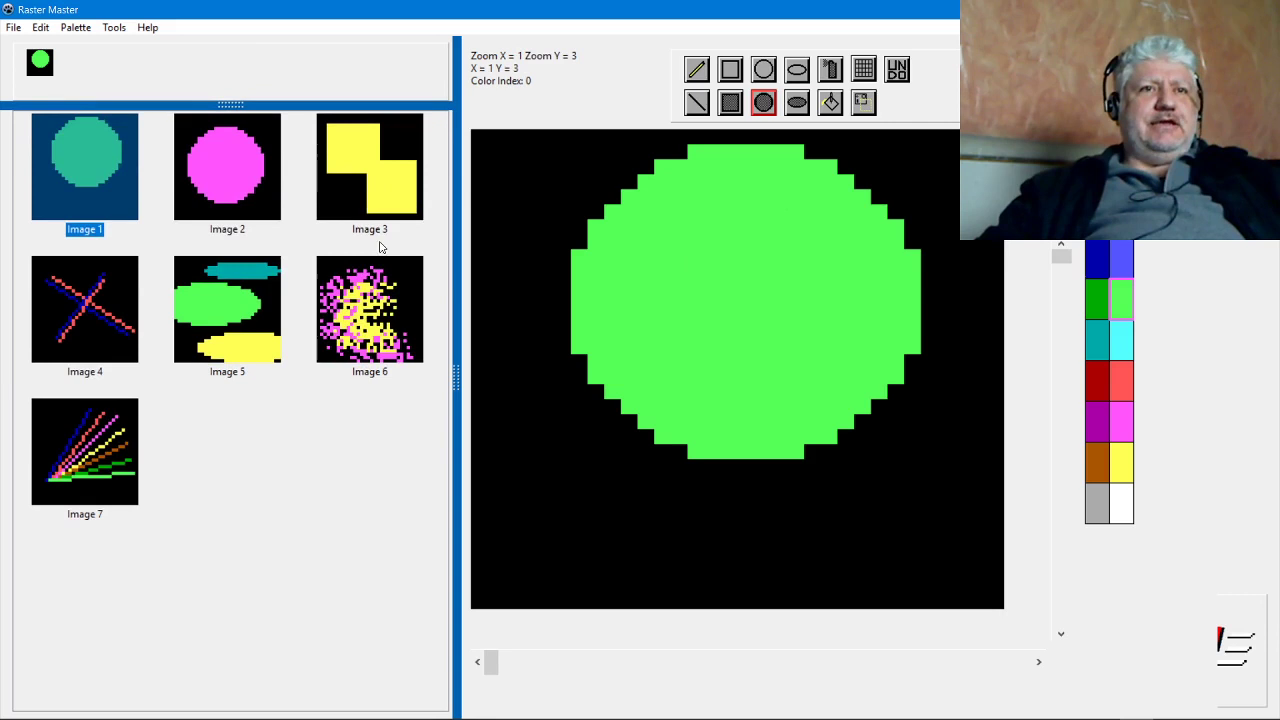
Browse Images 2, 6, 5 and 4, open yellow Image 3, and narrow the list to one column.
click(232, 176)
click(357, 320)
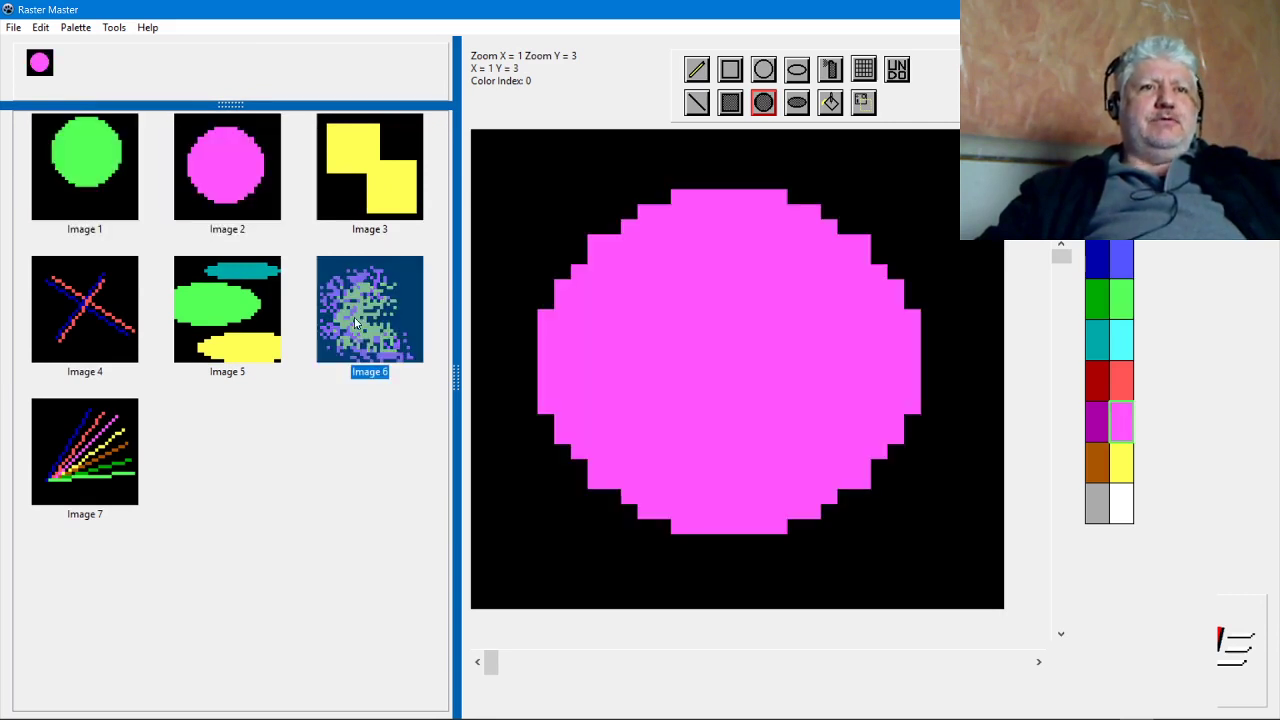
click(240, 310)
click(97, 296)
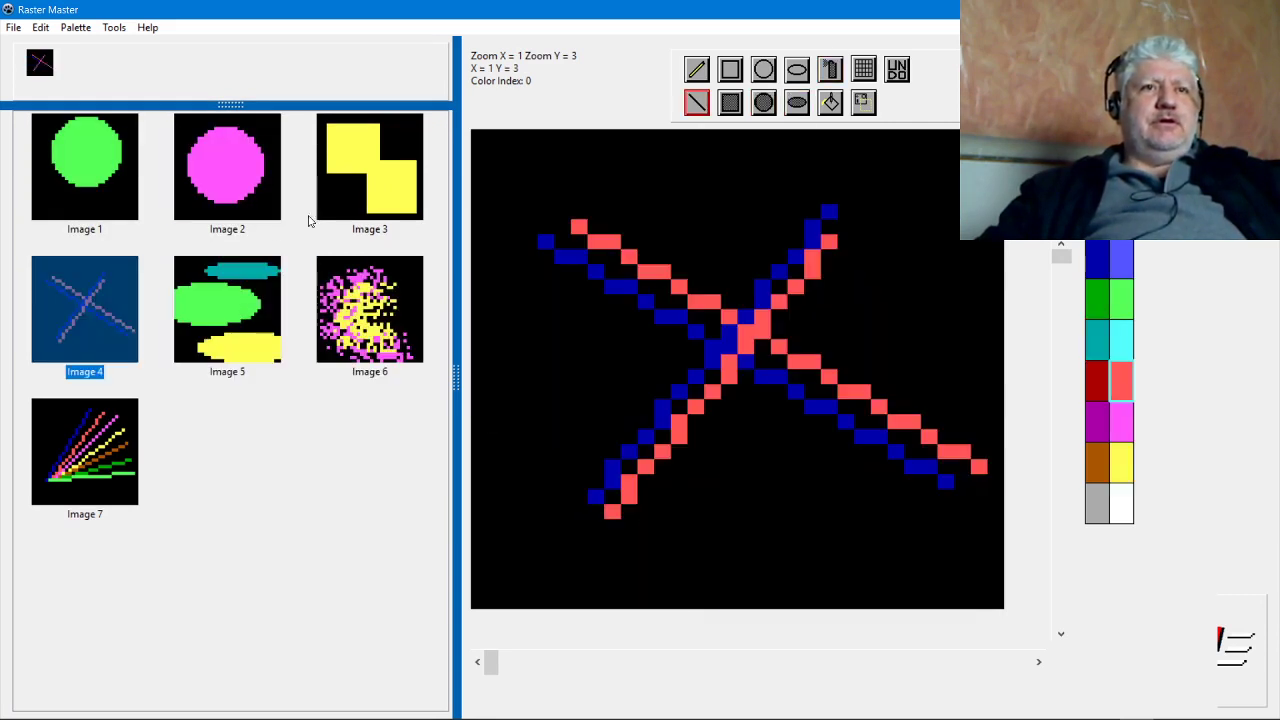
click(371, 166)
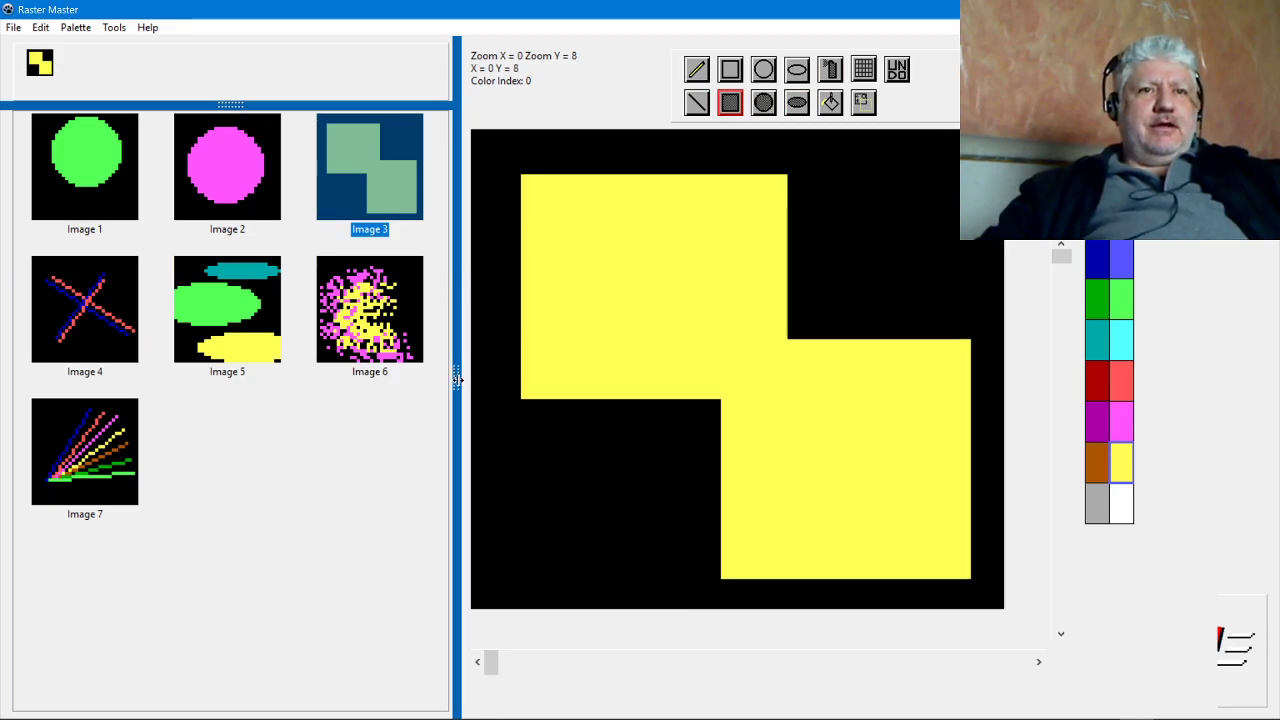
drag(453, 373, 290, 375)
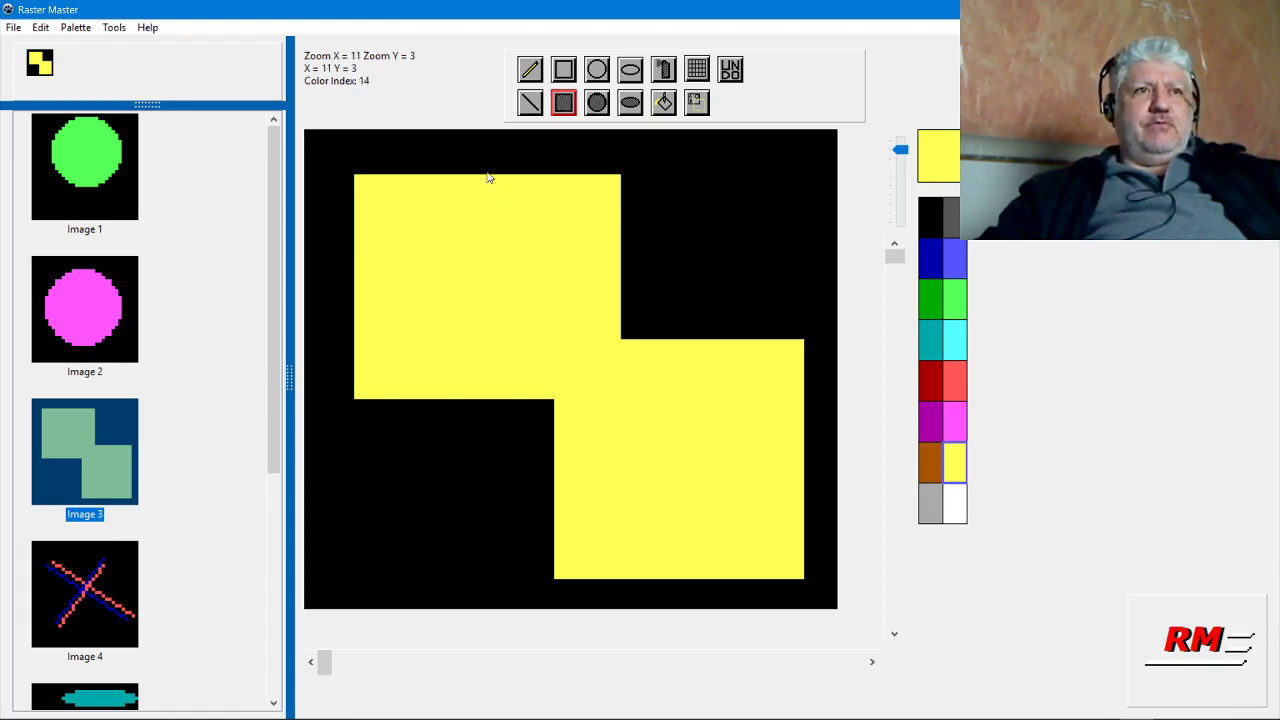
Set palette entry 13 to R 255, G 0, B 255 as the current drawing colour.
click(954, 157)
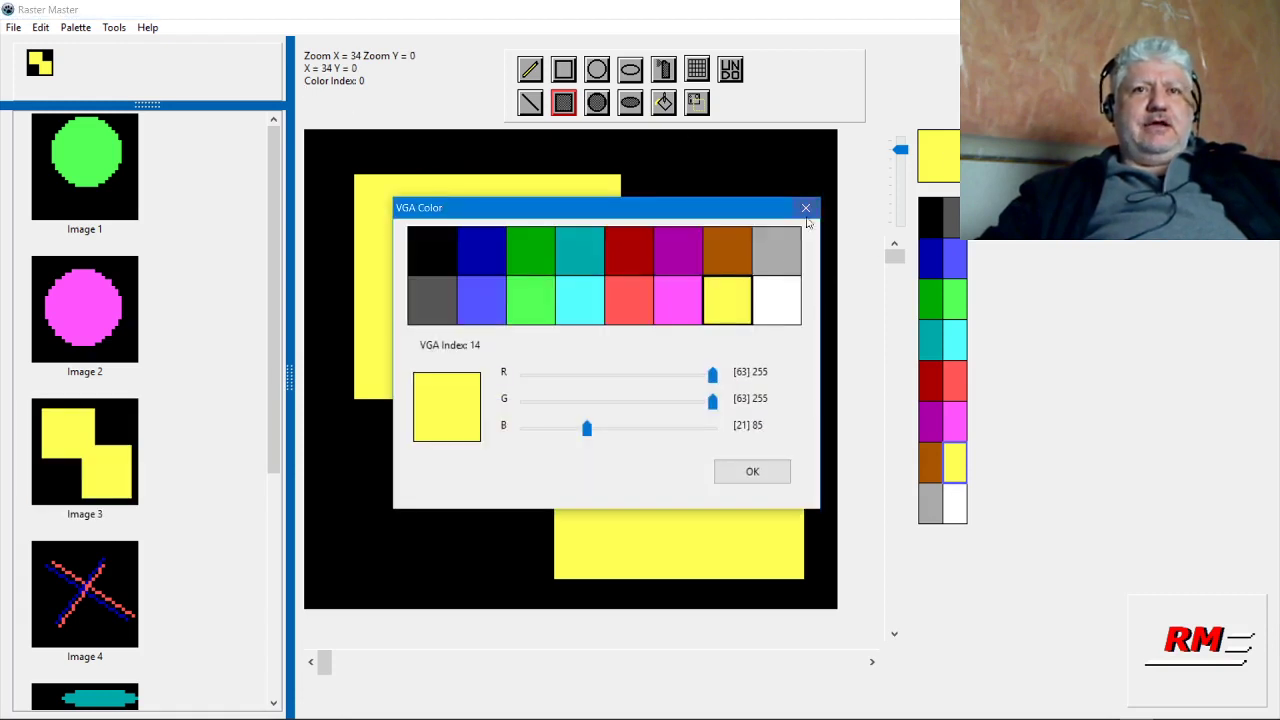
click(679, 305)
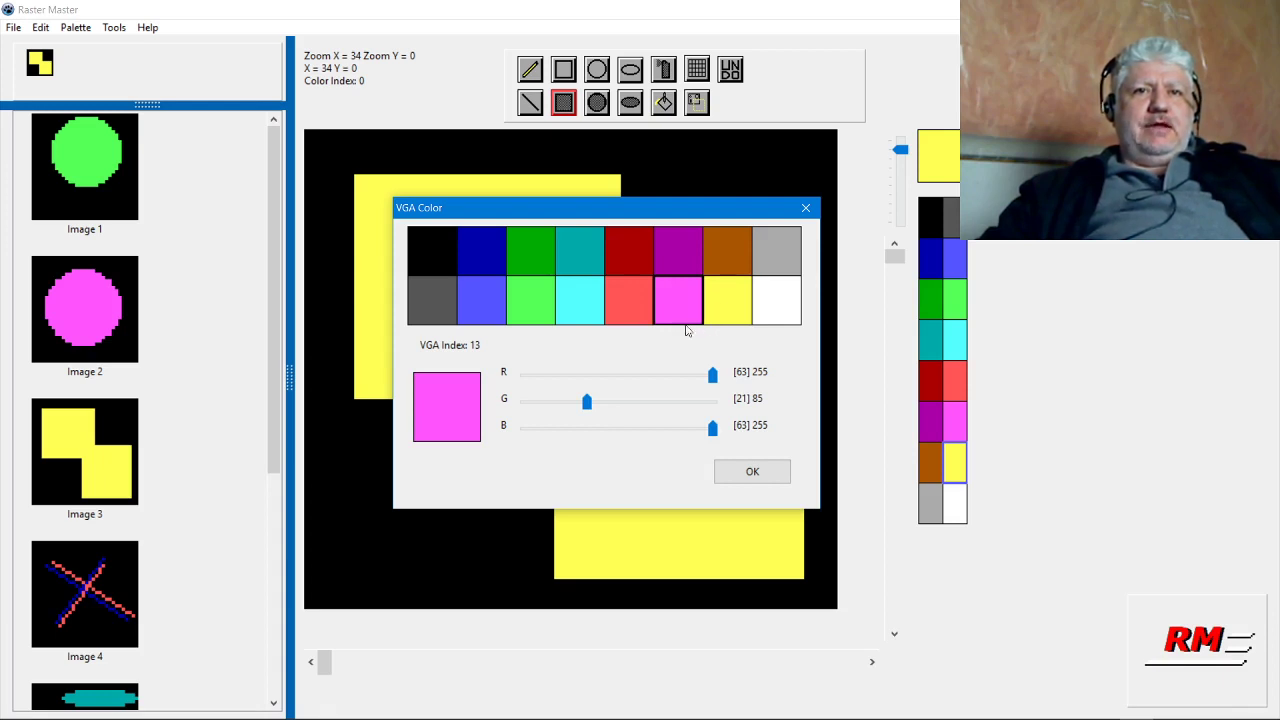
drag(587, 402, 523, 400)
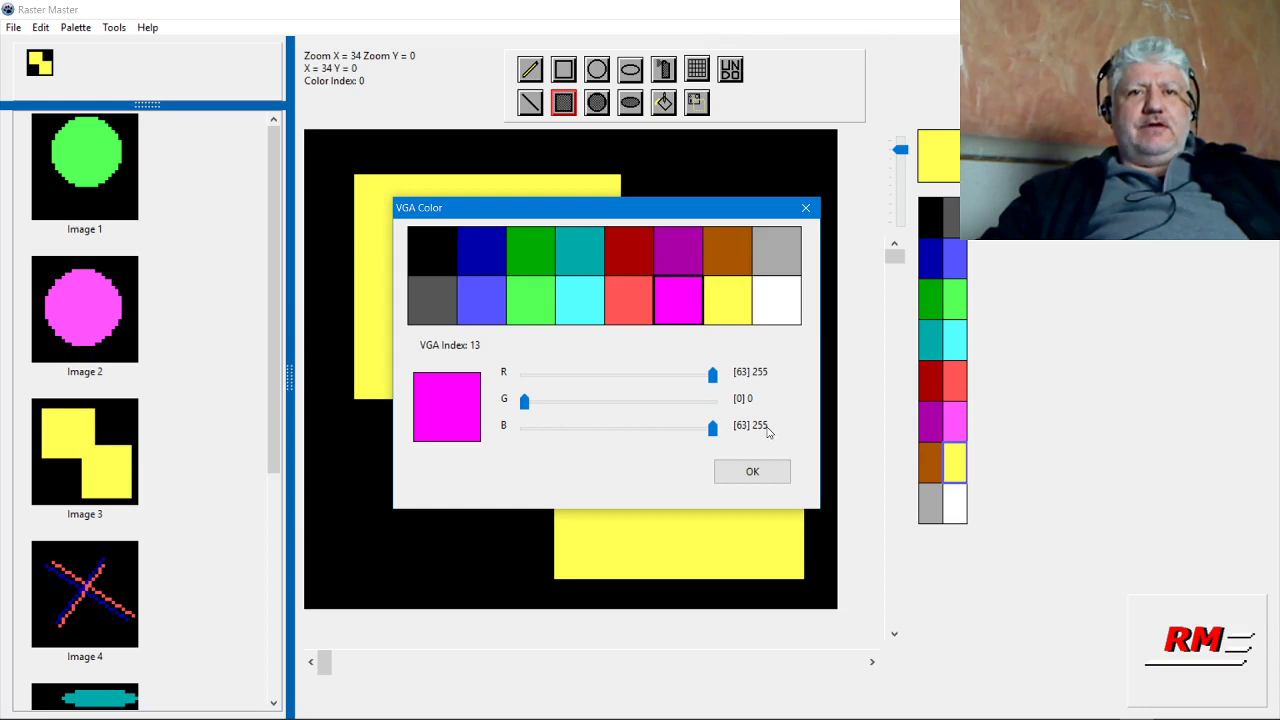
click(750, 470)
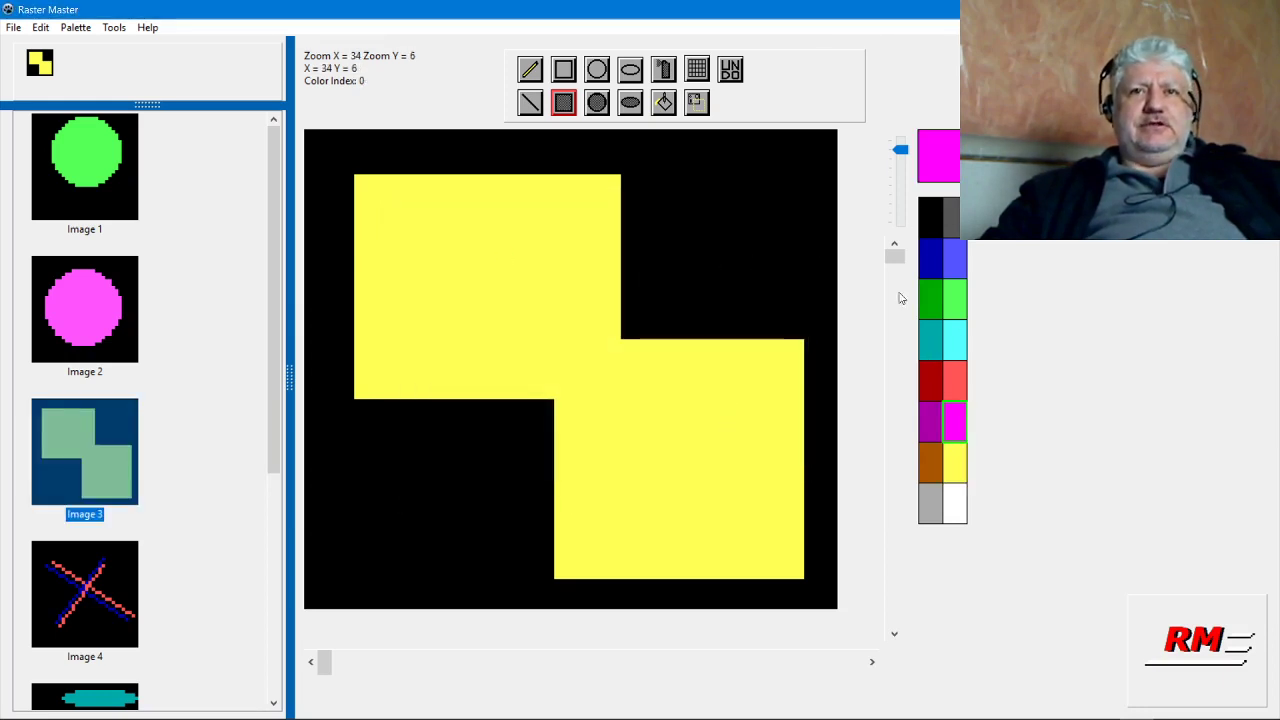
Flood-fill Image 3's black background with magenta around the yellow blocks.
click(663, 102)
click(742, 234)
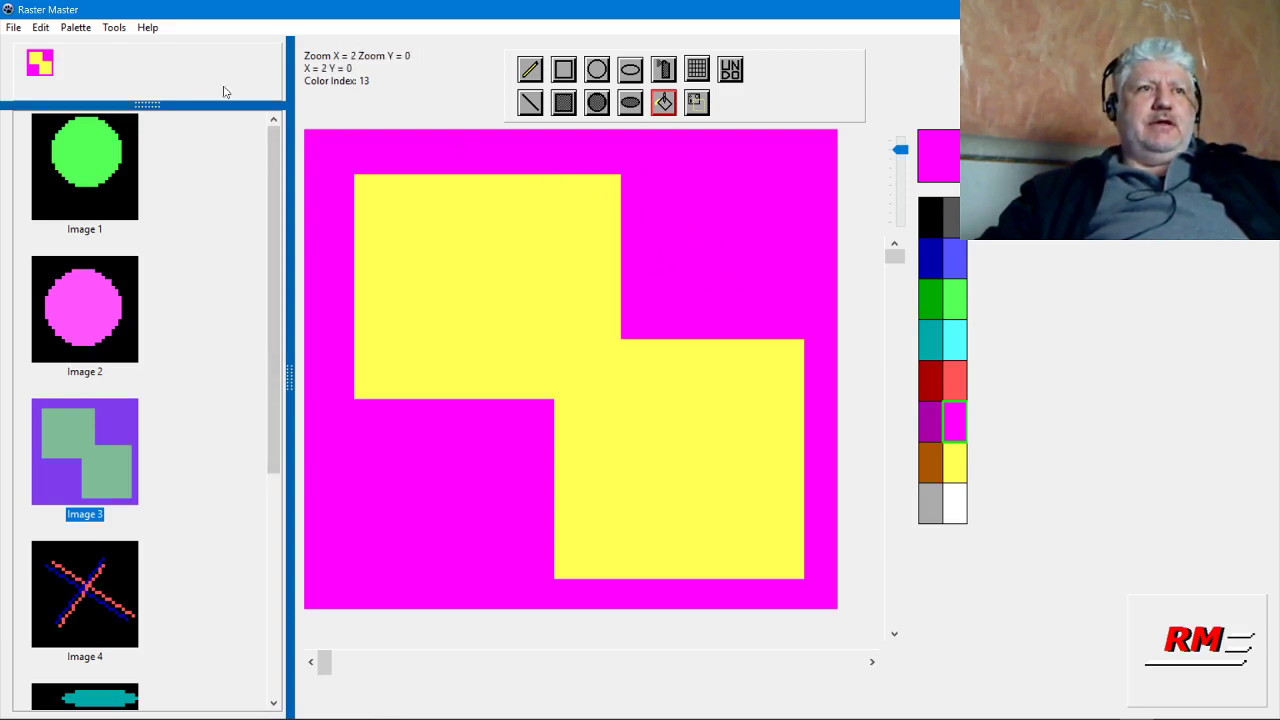
click(14, 28)
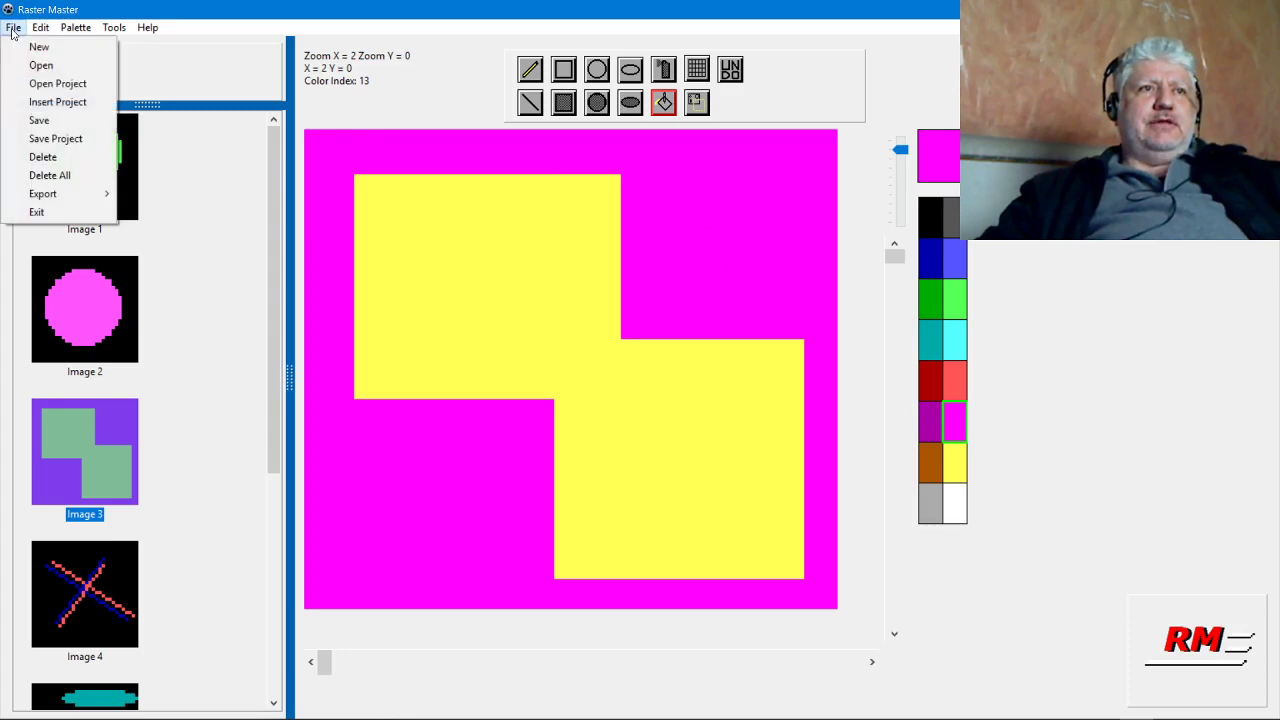
Save Image 3 as PNG file demo1.png in the E:\Temp\tran folder.
click(40, 121)
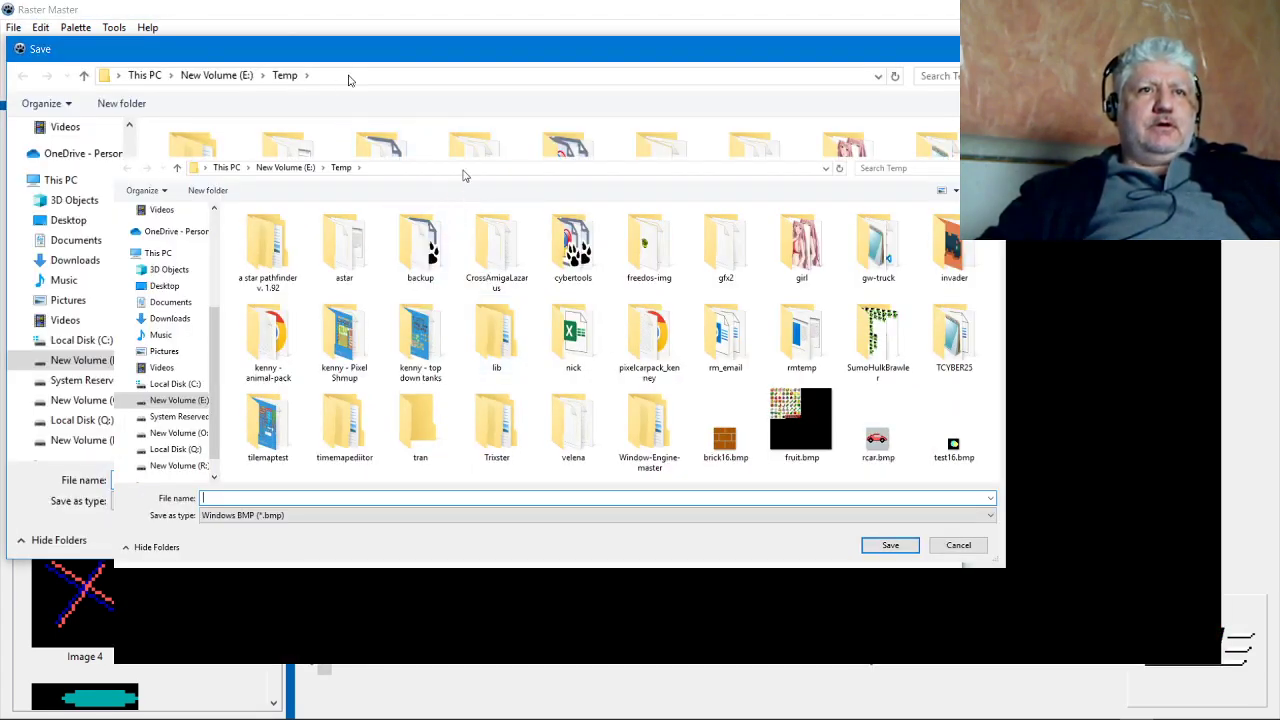
click(463, 168)
click(463, 168)
text(ran)
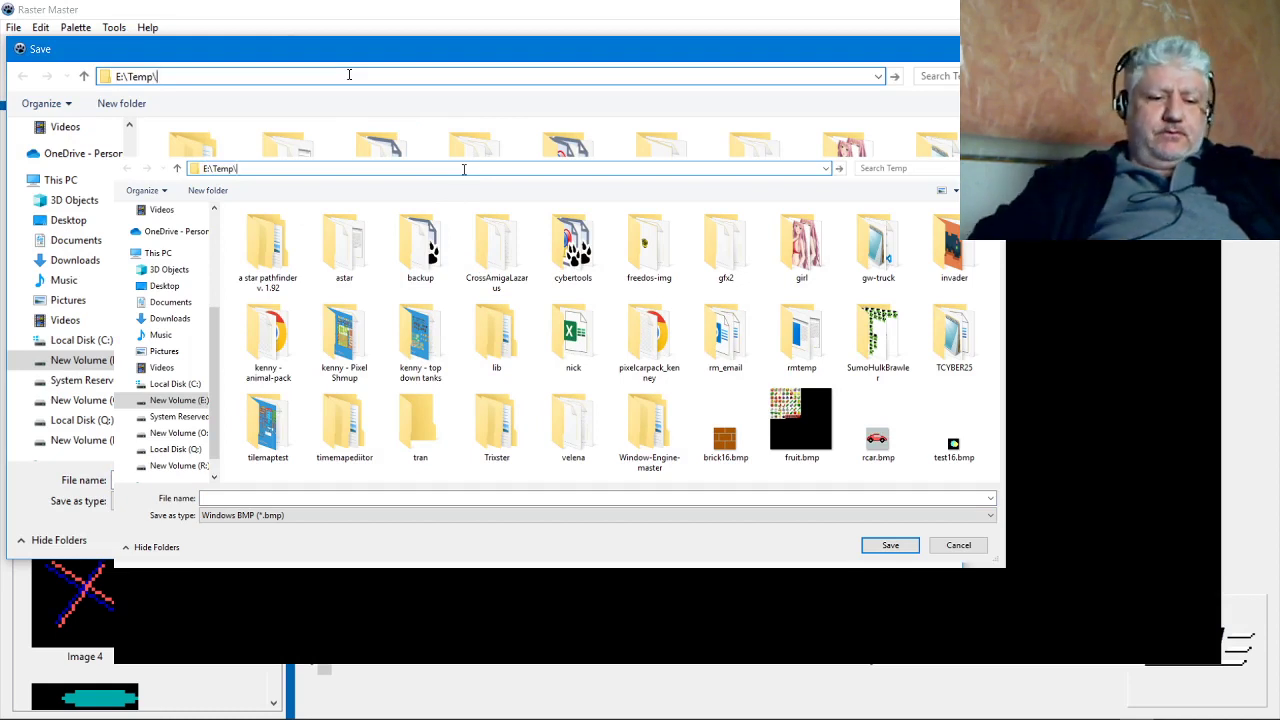
key(Return)
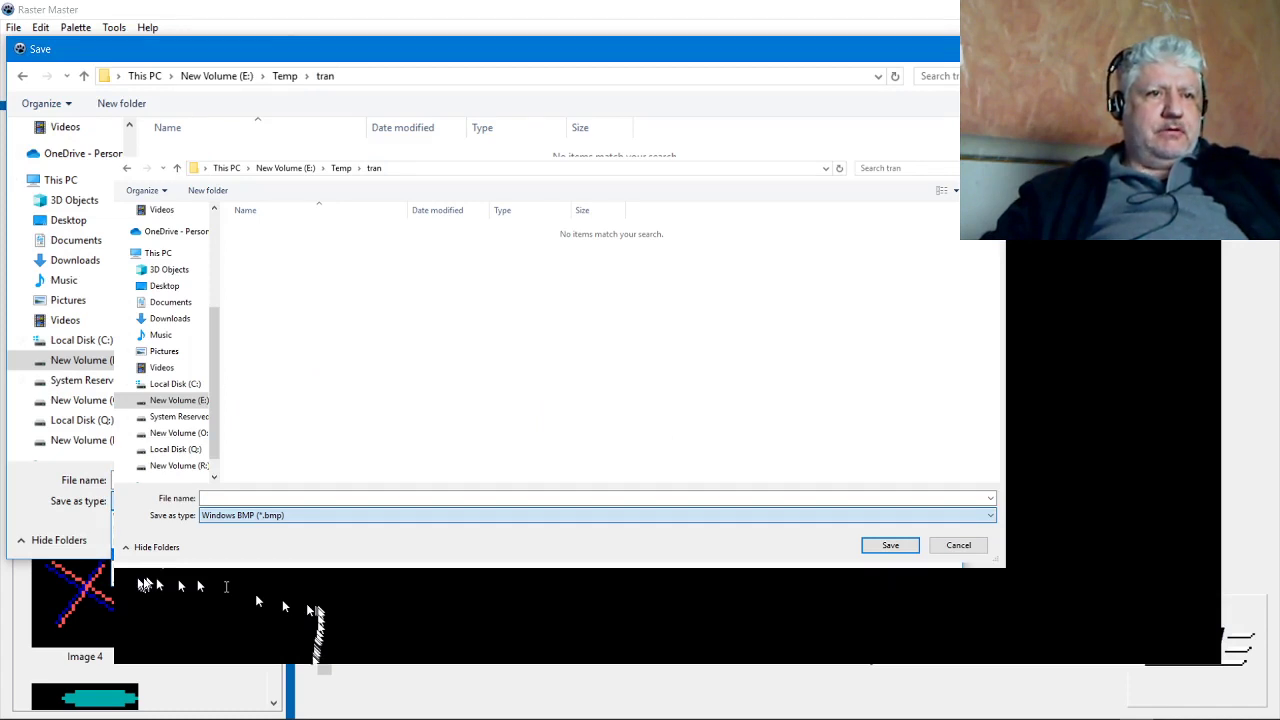
key(Down)
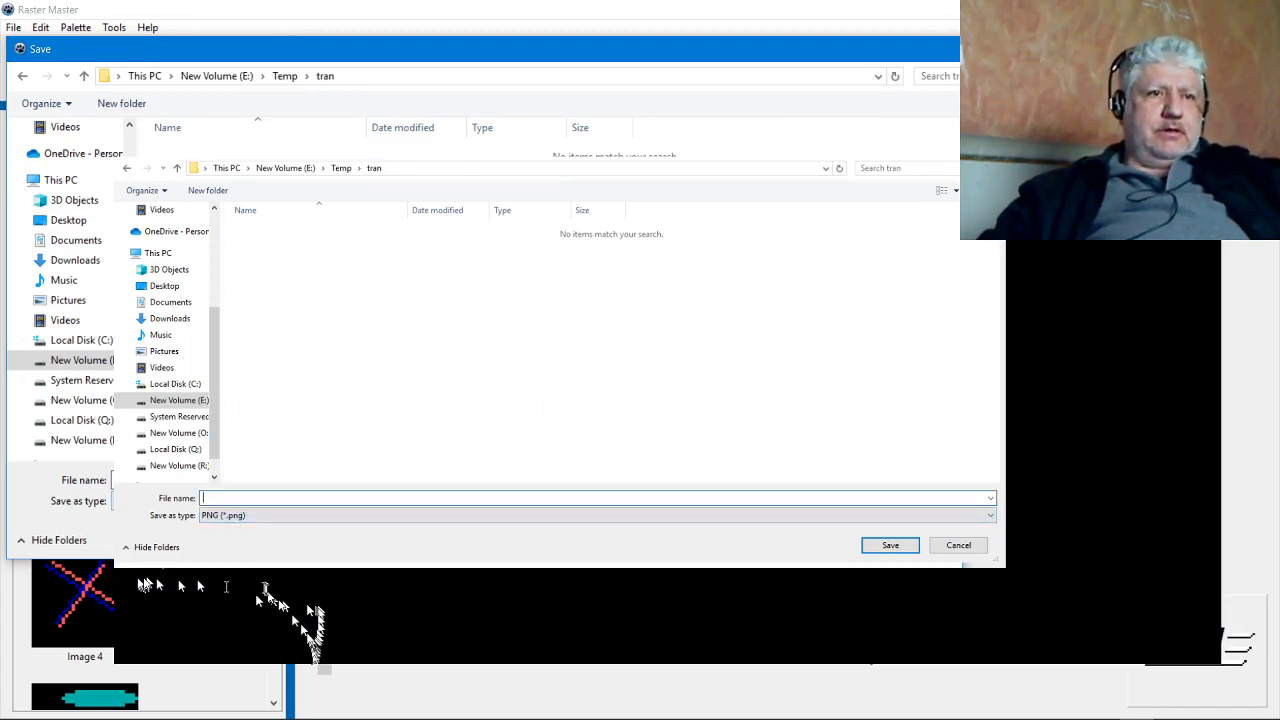
text(demo1)
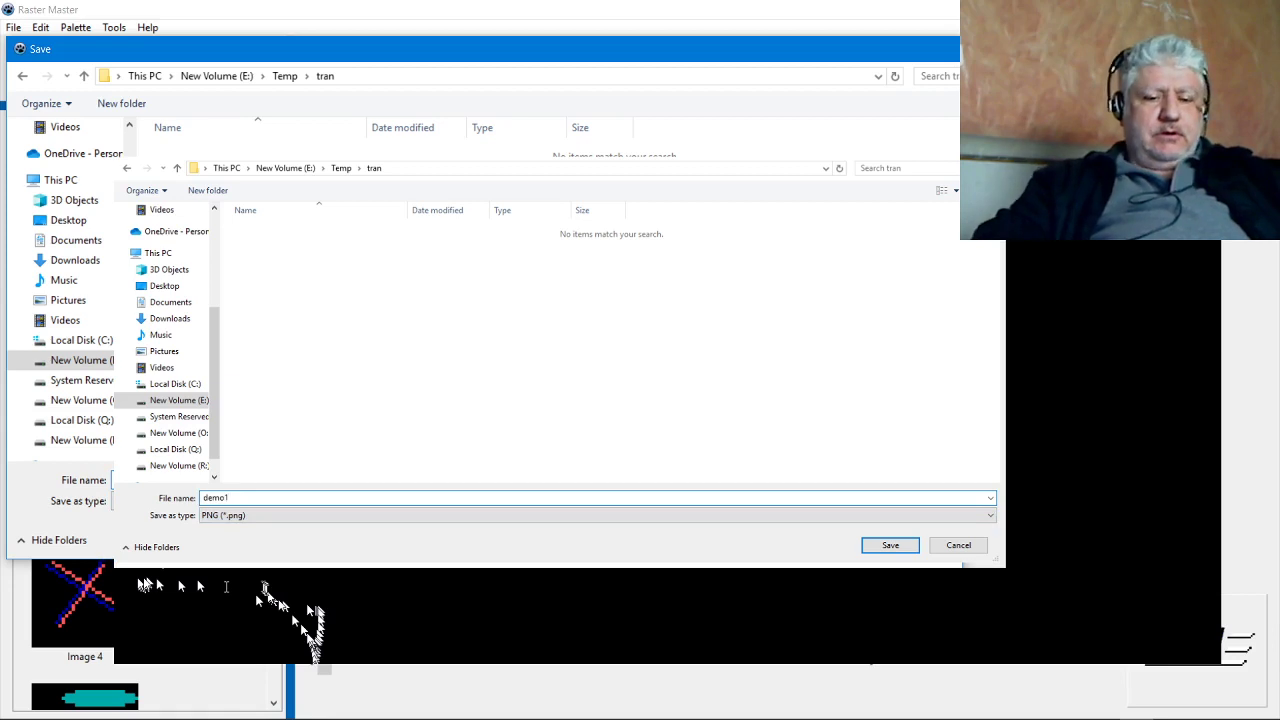
text(.png)
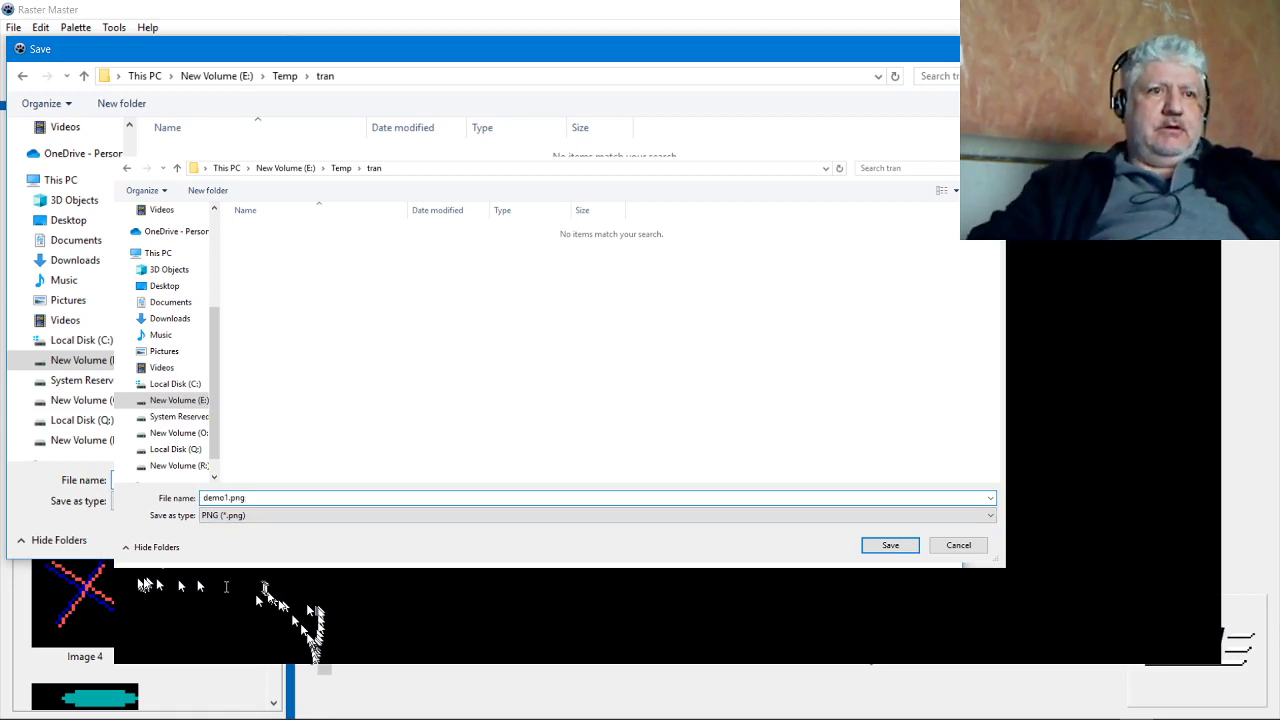
key(Return)
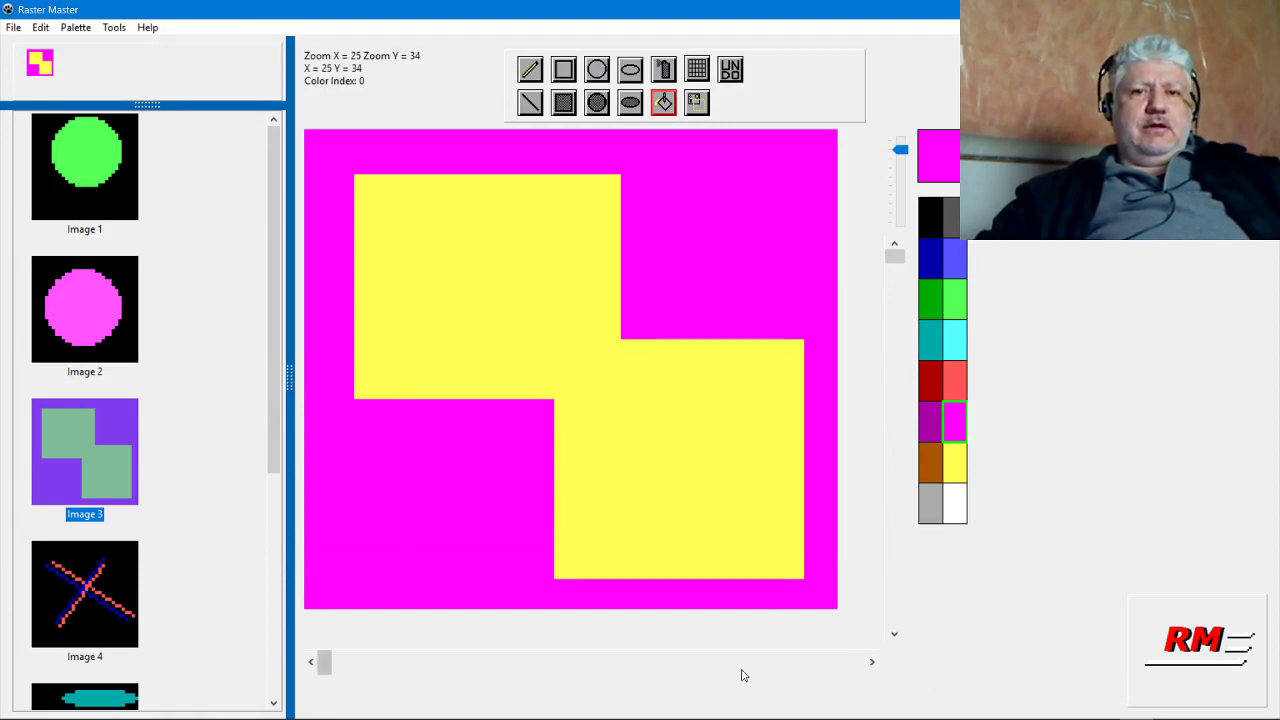
Bring up microStudio's Sprites page for test1, then File Explorer at E:\Temp\tran.
mouse_move(585, 712)
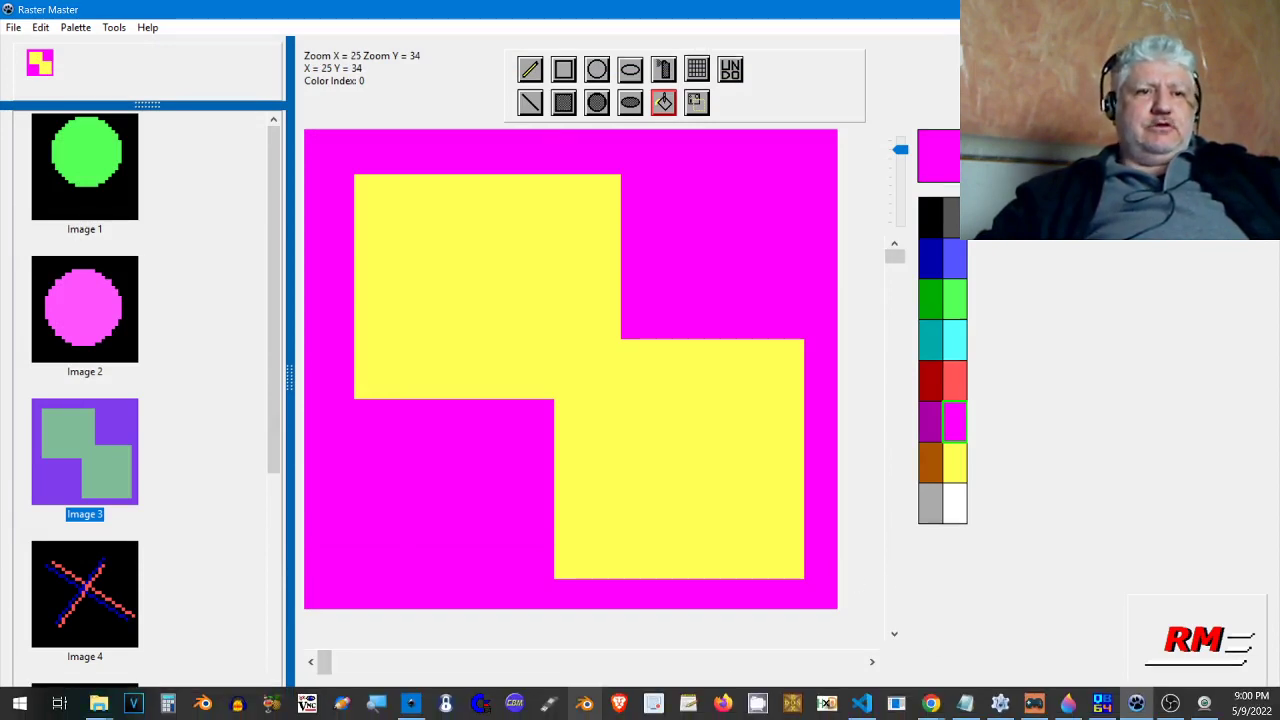
click(1035, 703)
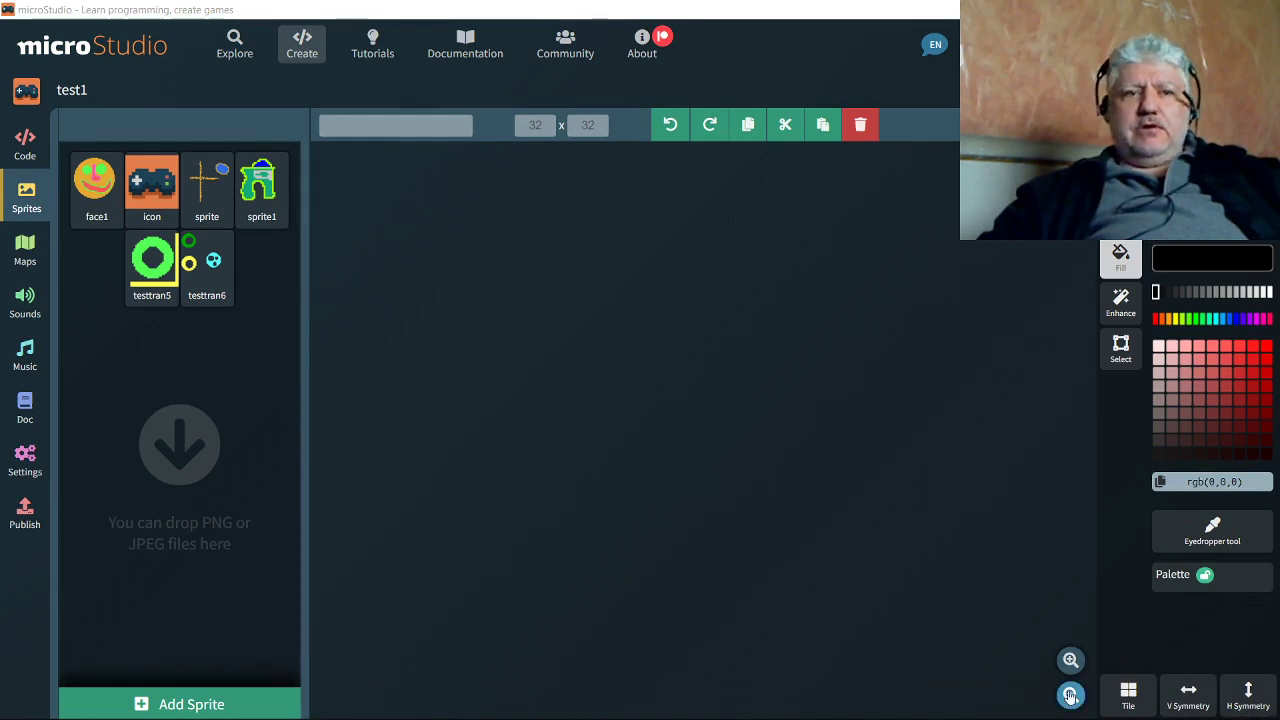
mouse_move(943, 712)
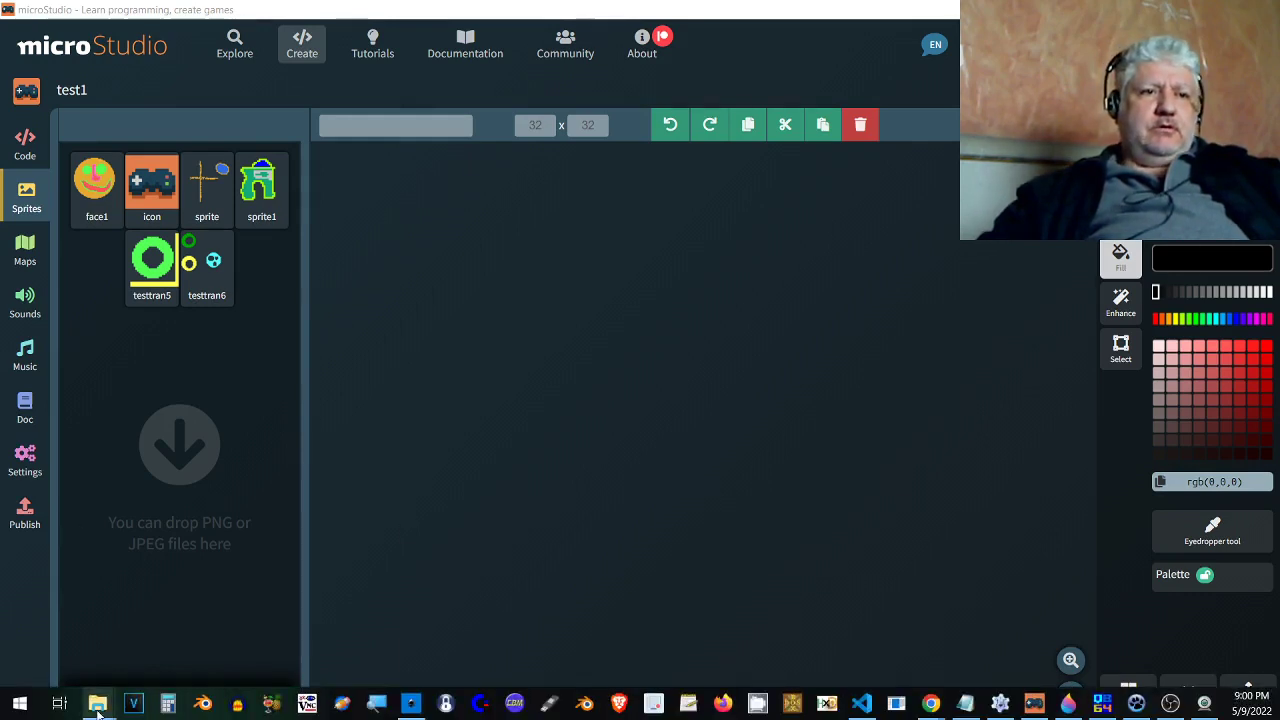
mouse_move(98, 703)
mouse_move(216, 645)
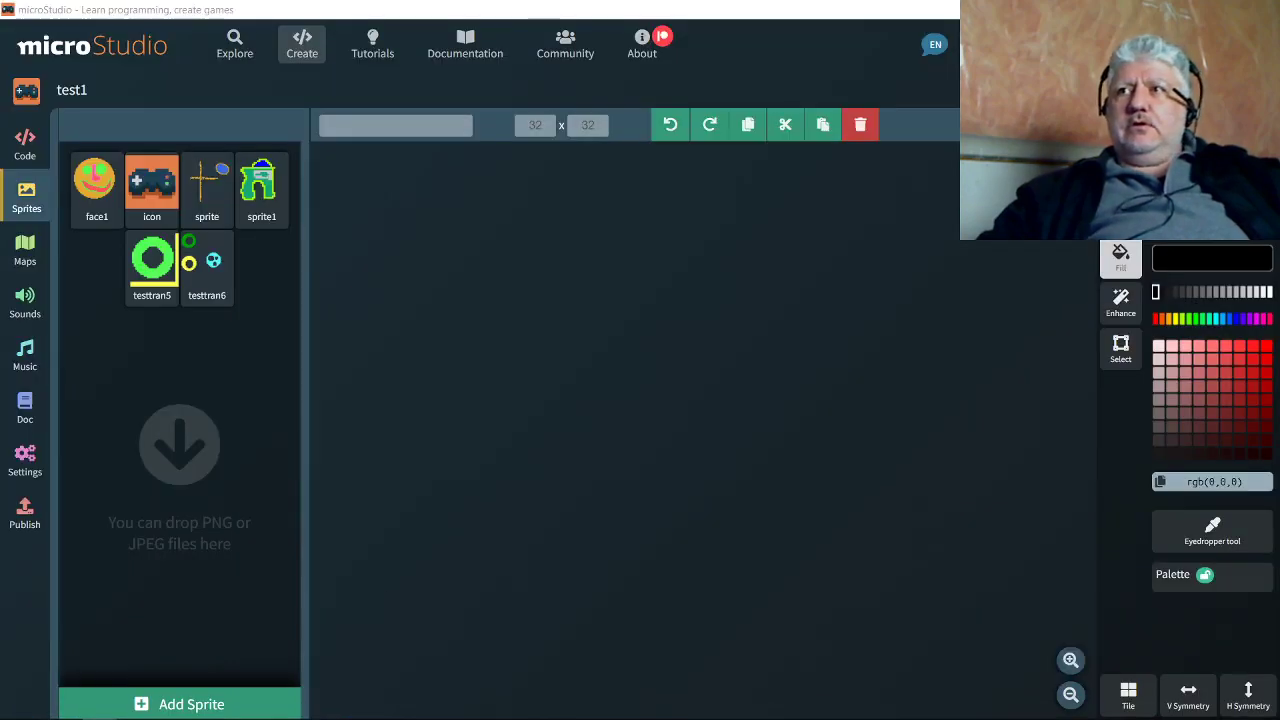
key(alt+Tab)
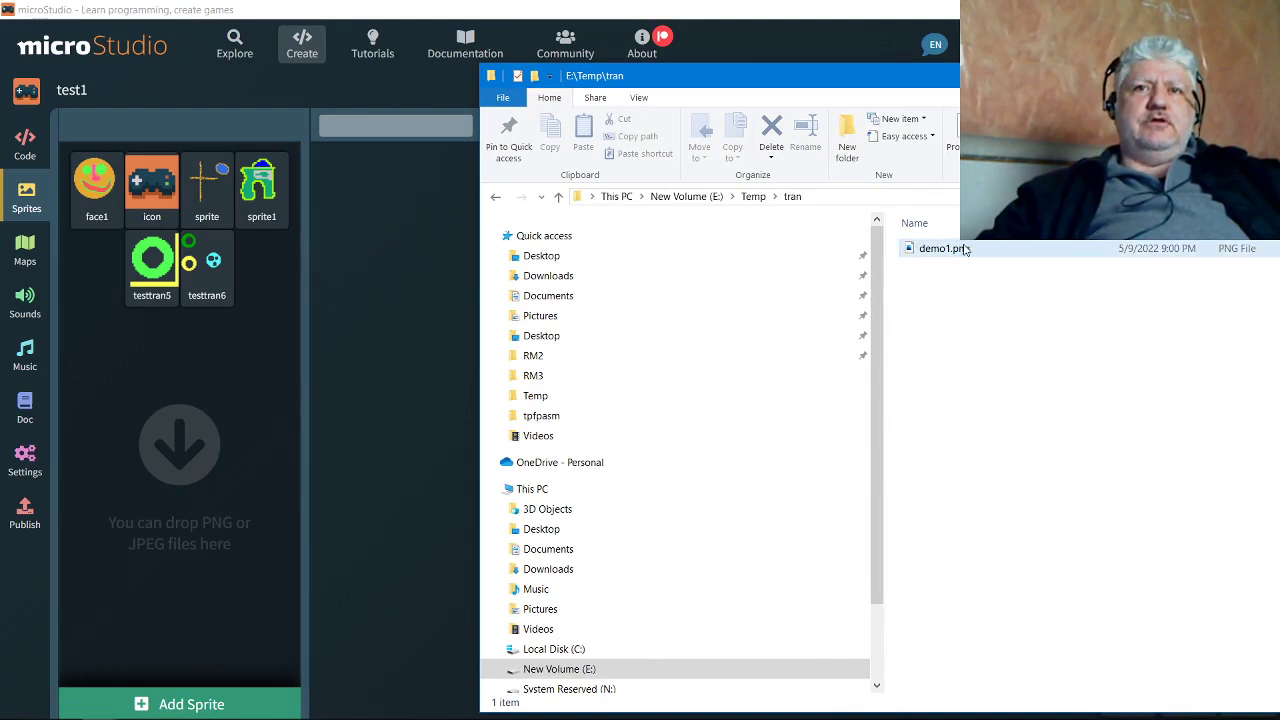
Import demo1.png as a microStudio sprite, then undo Raster Master's magenta fill back to black.
drag(948, 250, 148, 477)
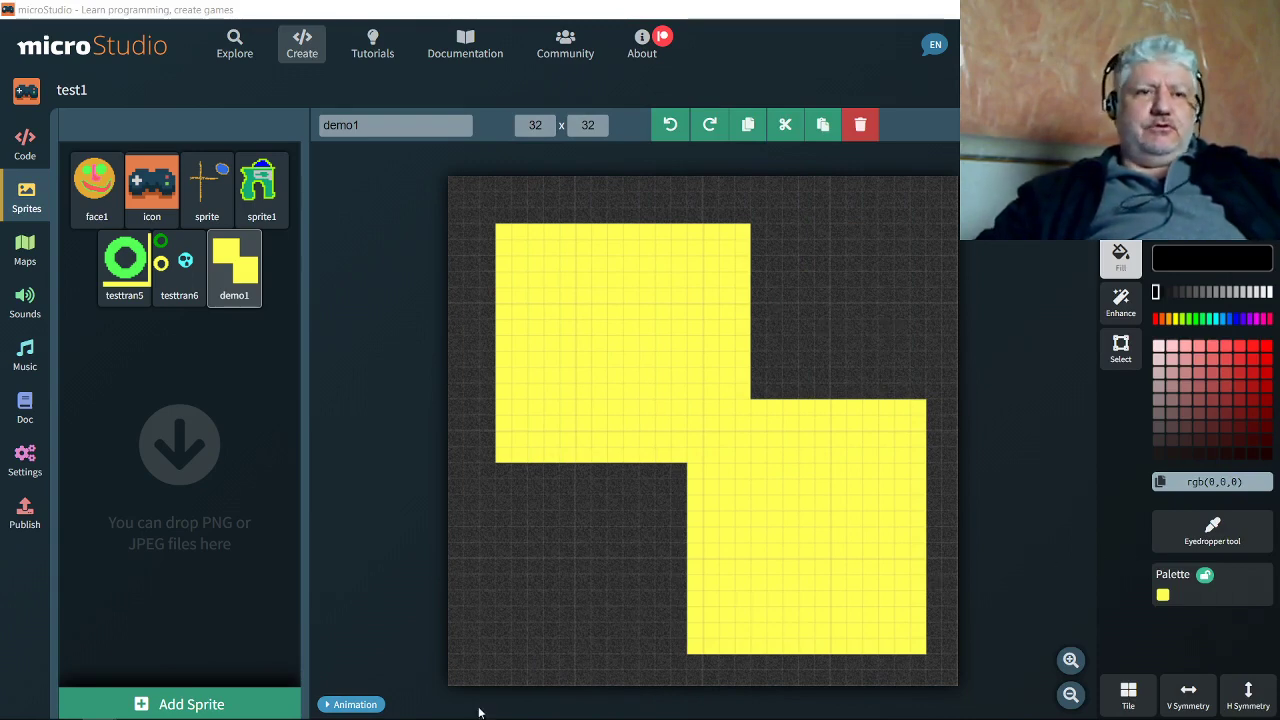
mouse_move(479, 715)
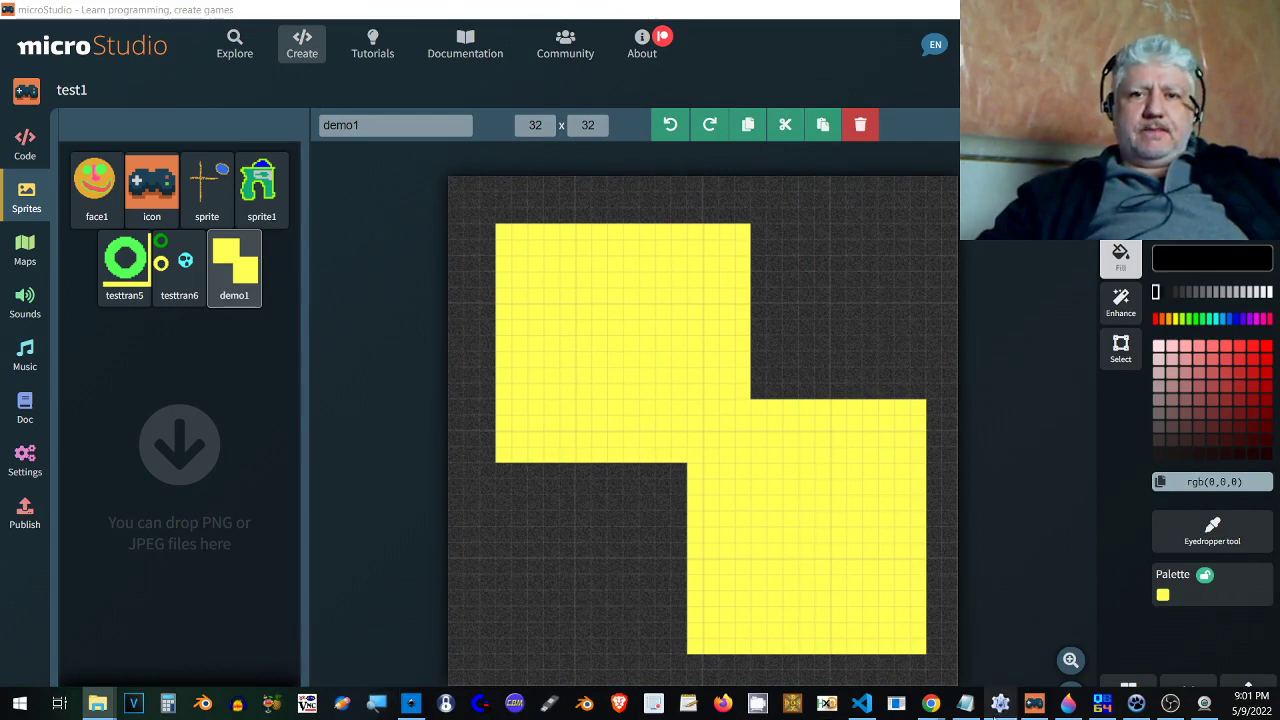
click(1137, 705)
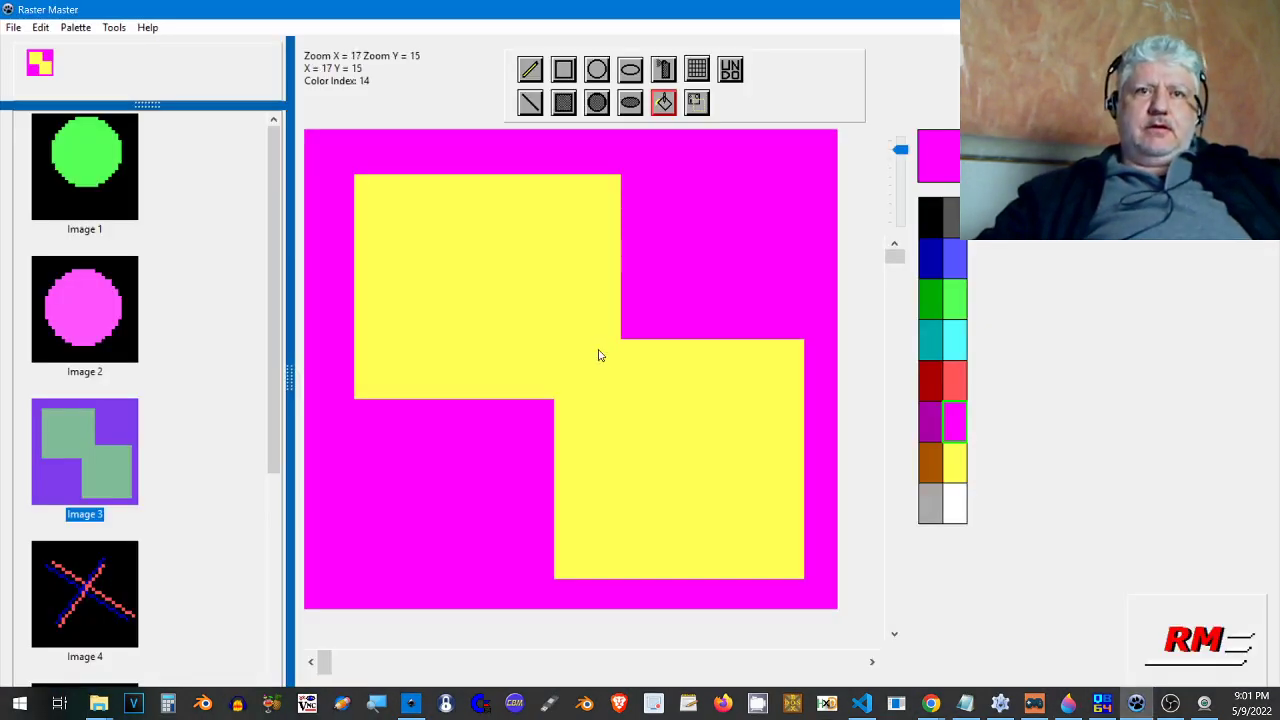
click(732, 78)
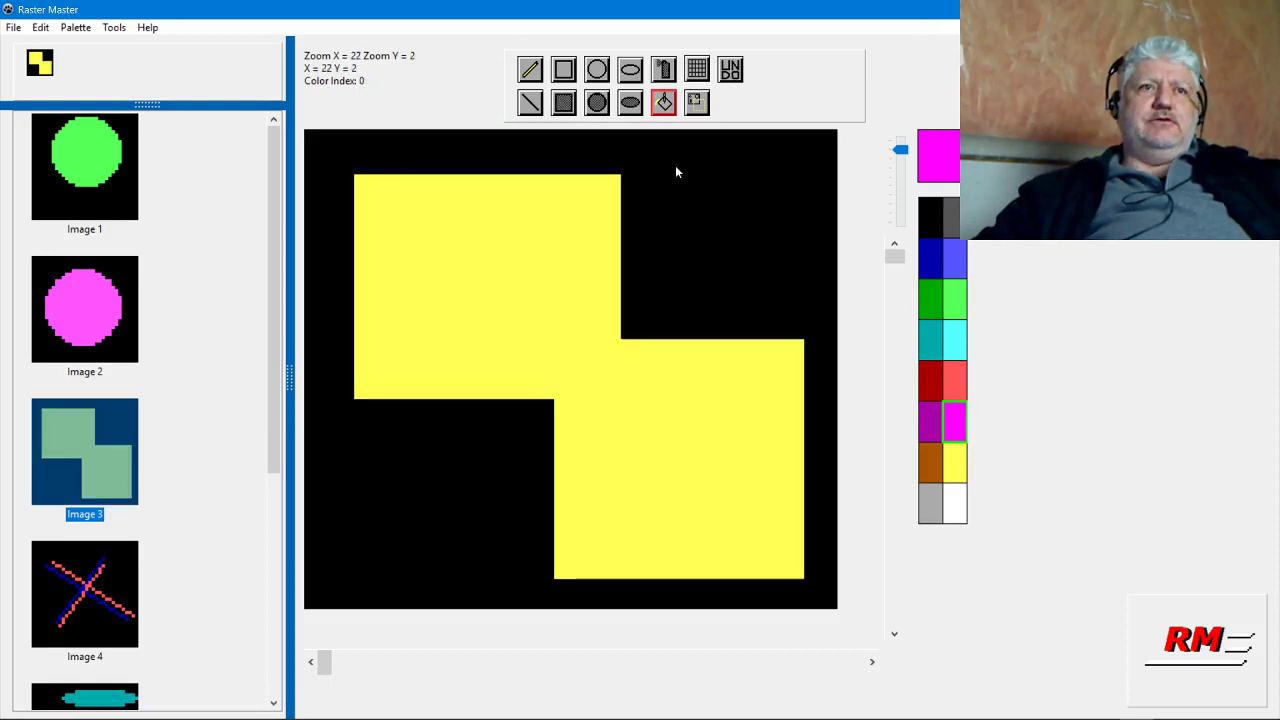
Save the black-background Image 3 again as demo2.png in the tran folder.
click(13, 28)
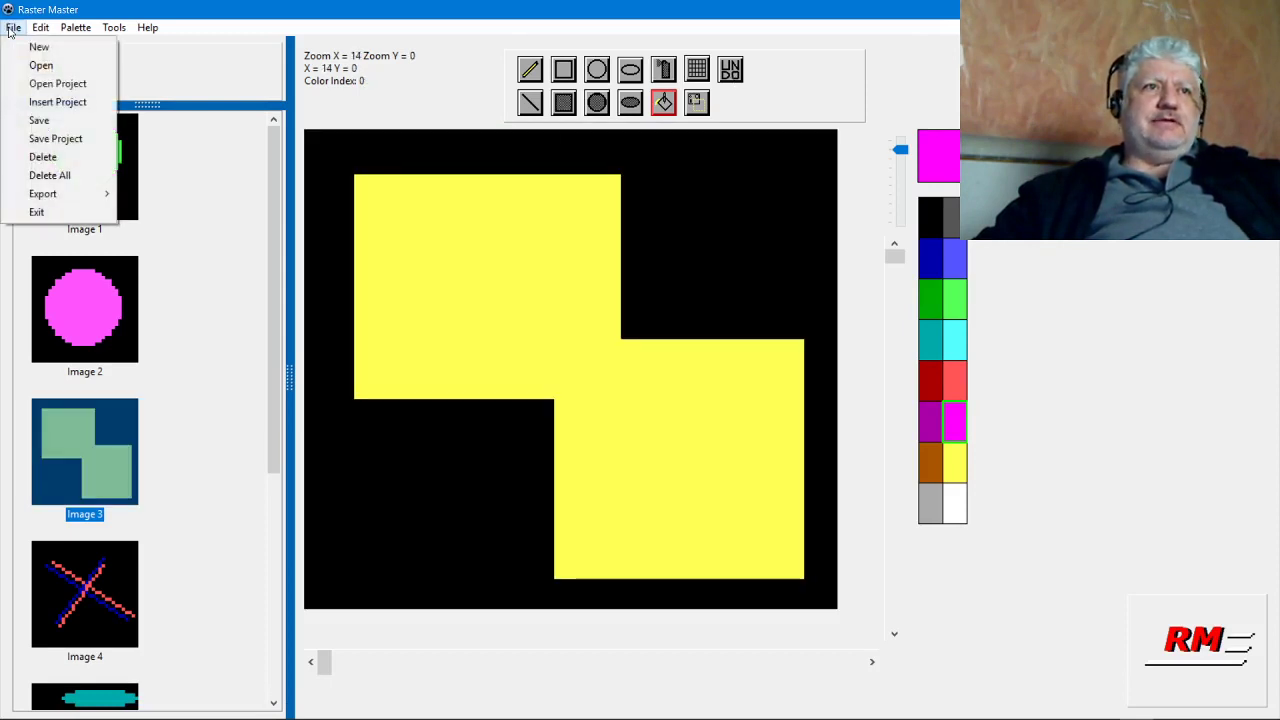
click(39, 120)
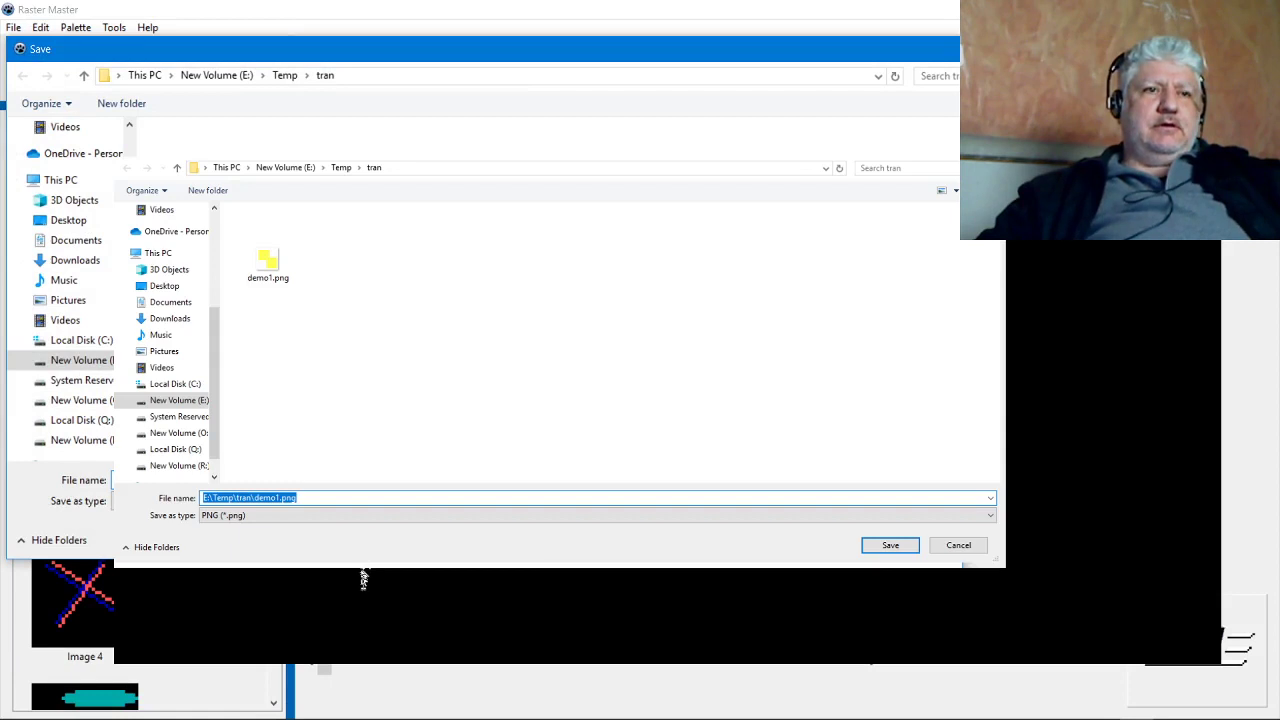
key(End)
key(Left)
key(Left)
key(Left)
key(Left)
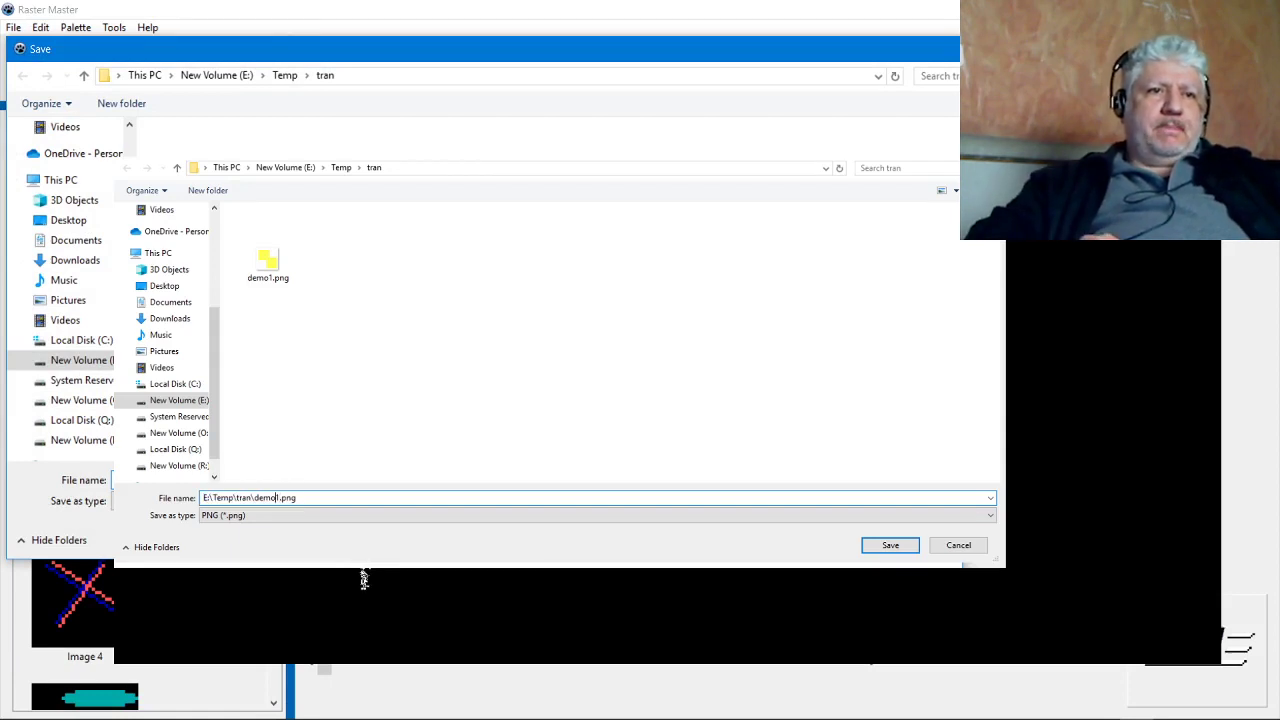
key(Return)
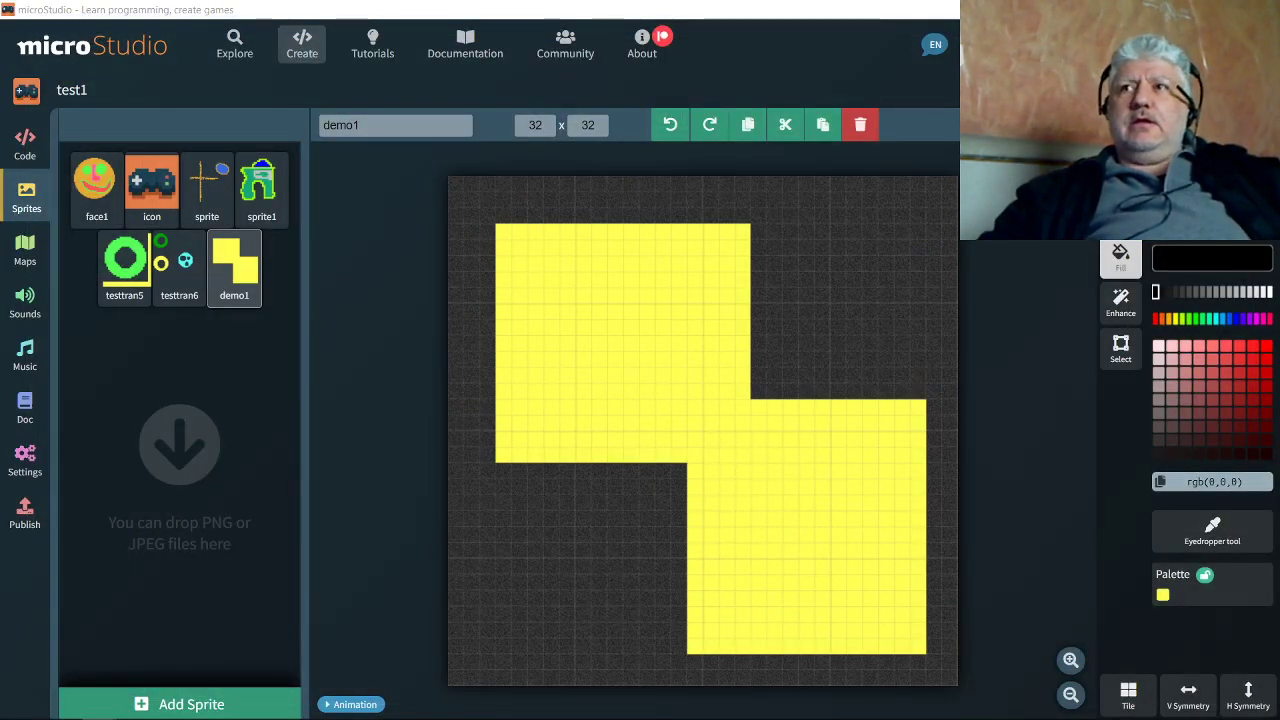
Drag demo2.png from E:\Temp\tran into microStudio's sprite panel as a new sprite.
key(alt+Tab)
click(868, 251)
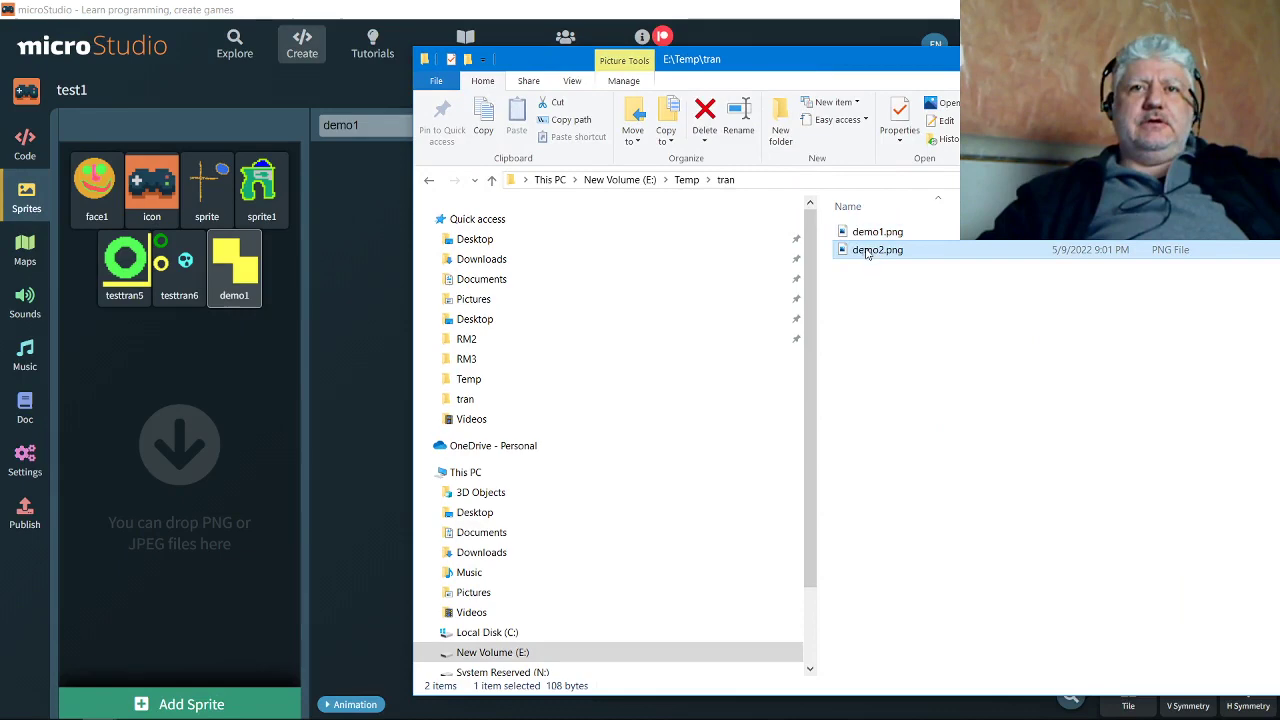
drag(868, 251, 218, 396)
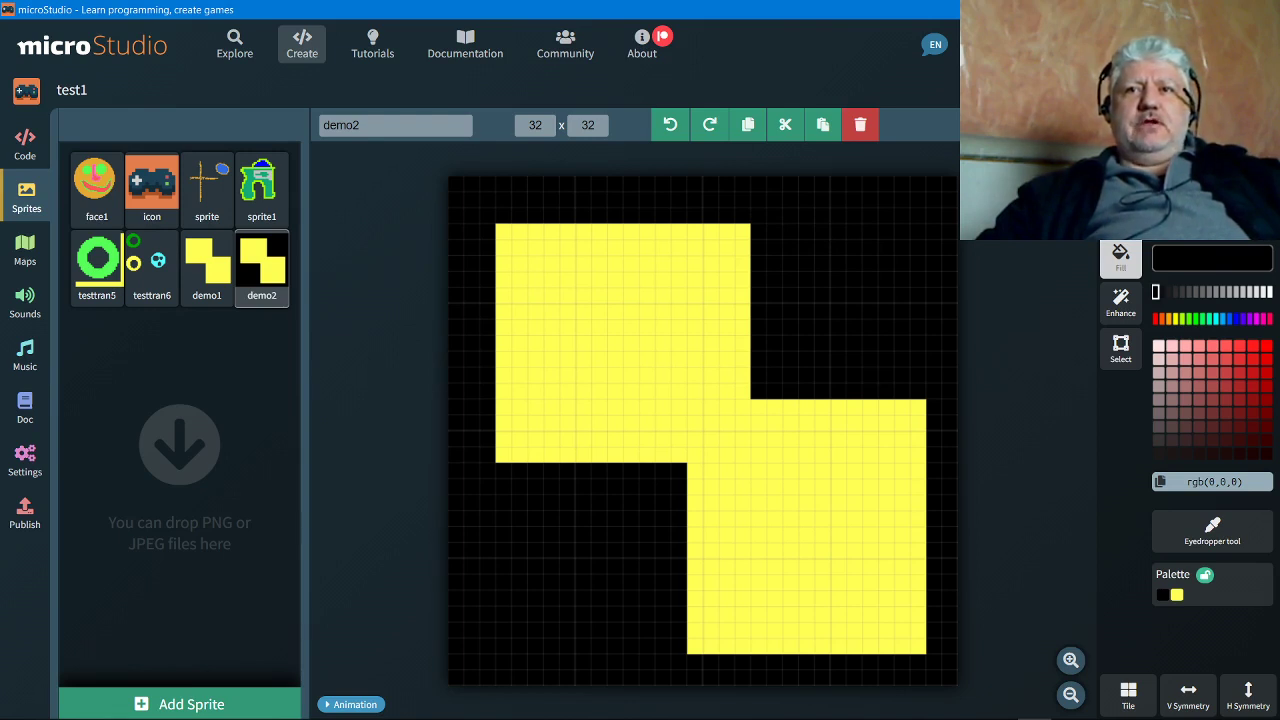
Sample black with the eyedropper and fill demo2's background to transparent.
click(1210, 532)
click(900, 264)
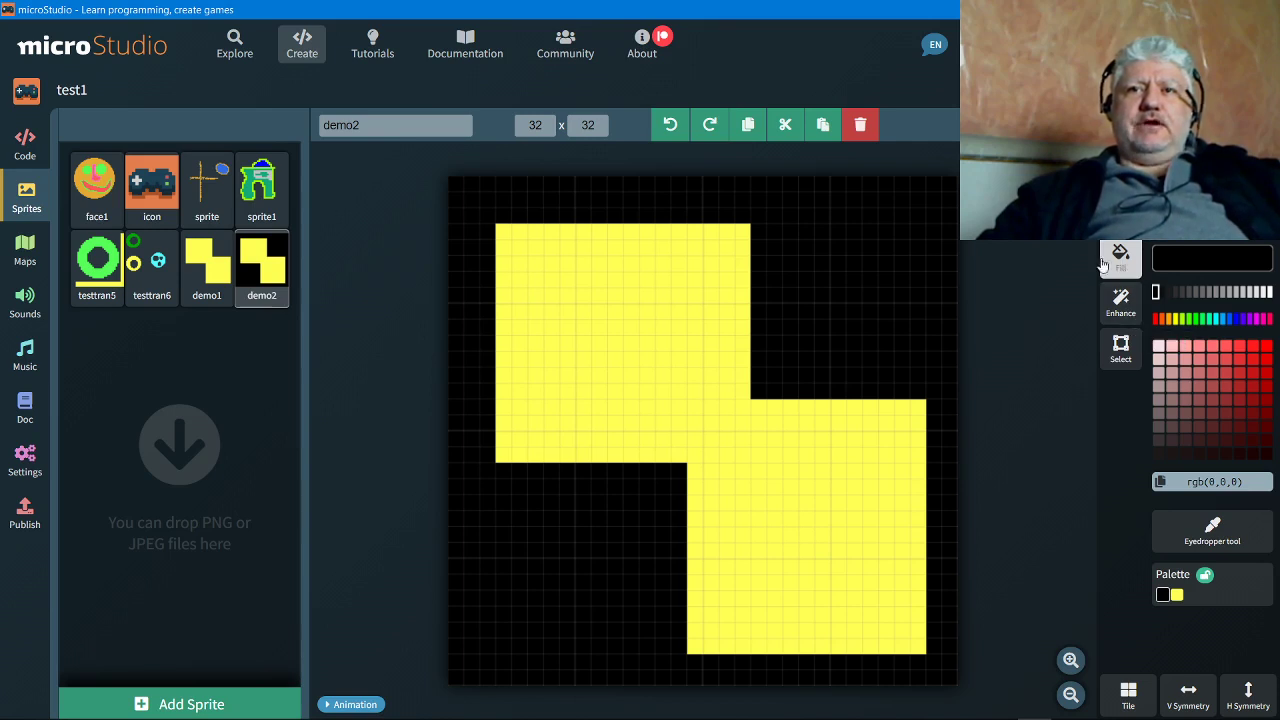
click(886, 247)
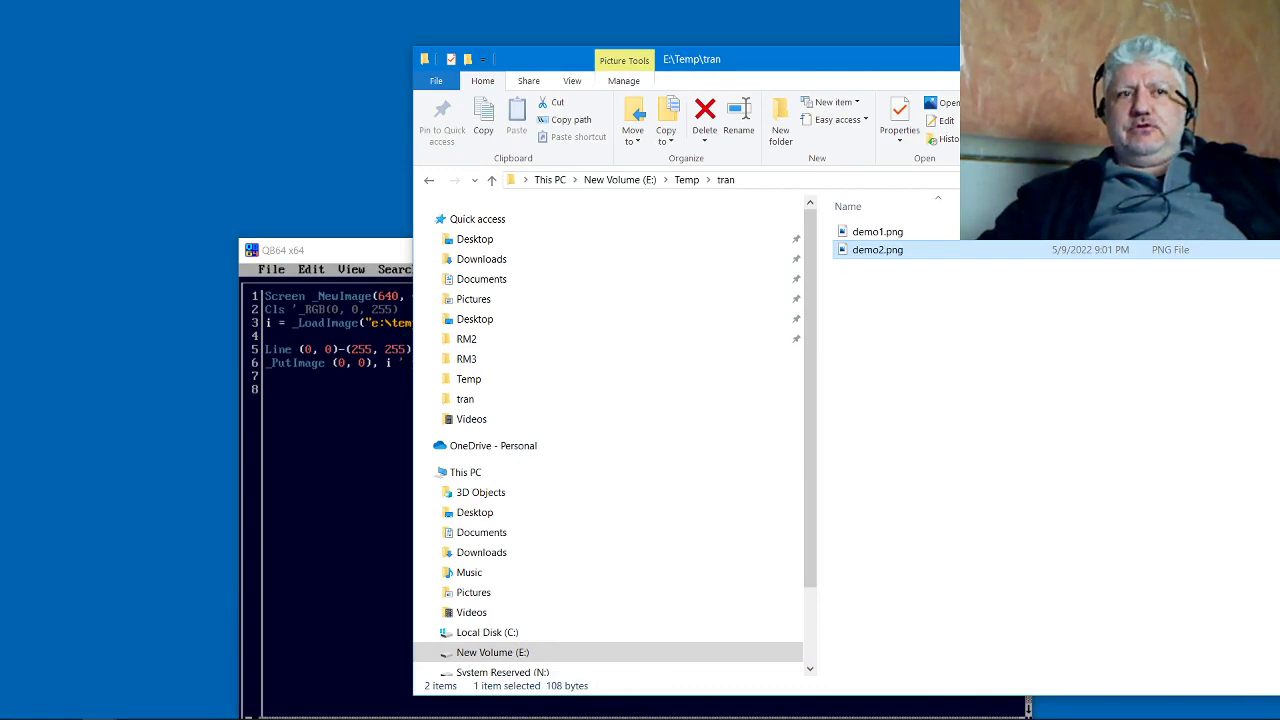
Move the QB64 editor to the top-left and place the cursor in the testtran file name on line 3.
click(346, 456)
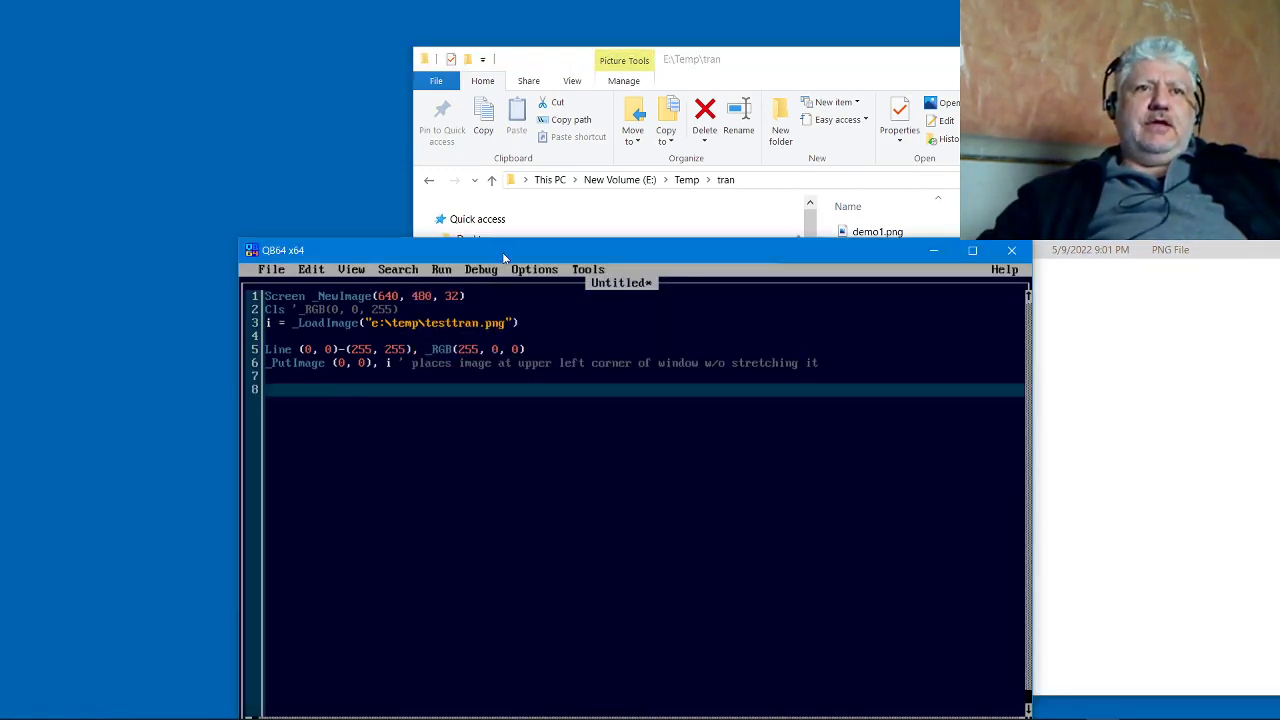
drag(504, 258, 346, 50)
click(338, 117)
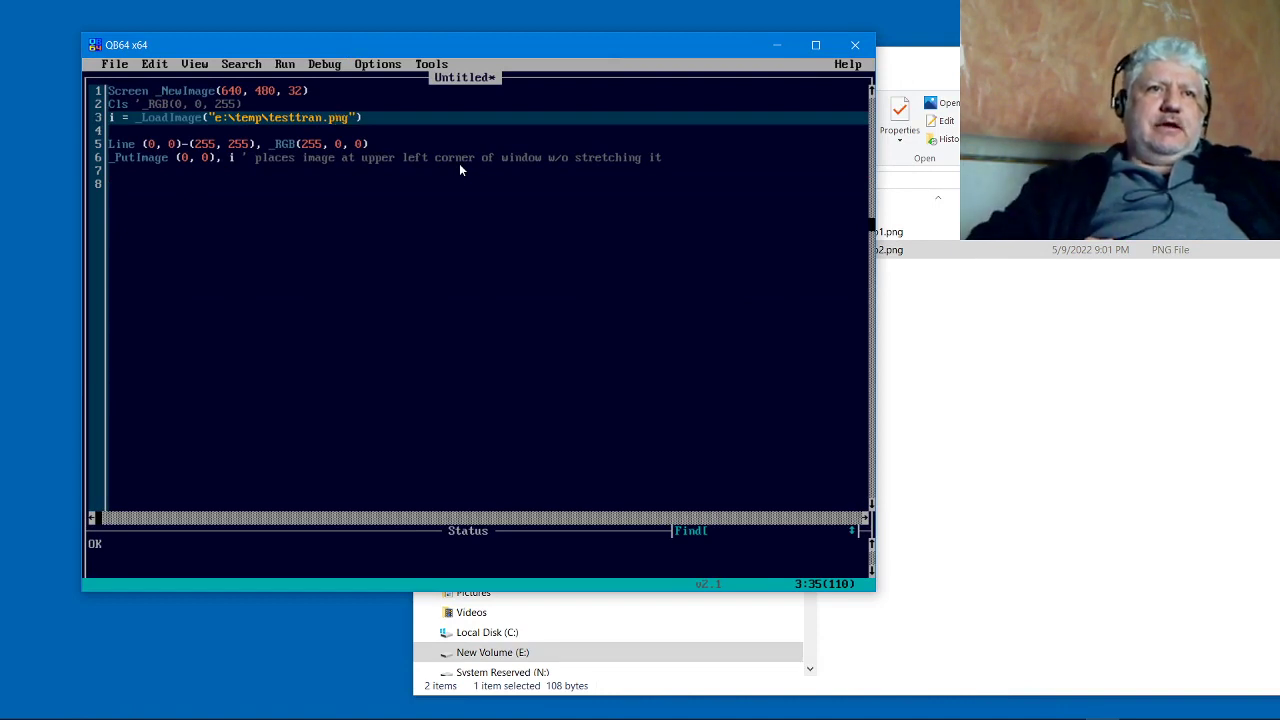
key(Left)
key(Left)
key(Left)
key(Left)
key(Left)
key(Left)
key(Left)
key(Left)
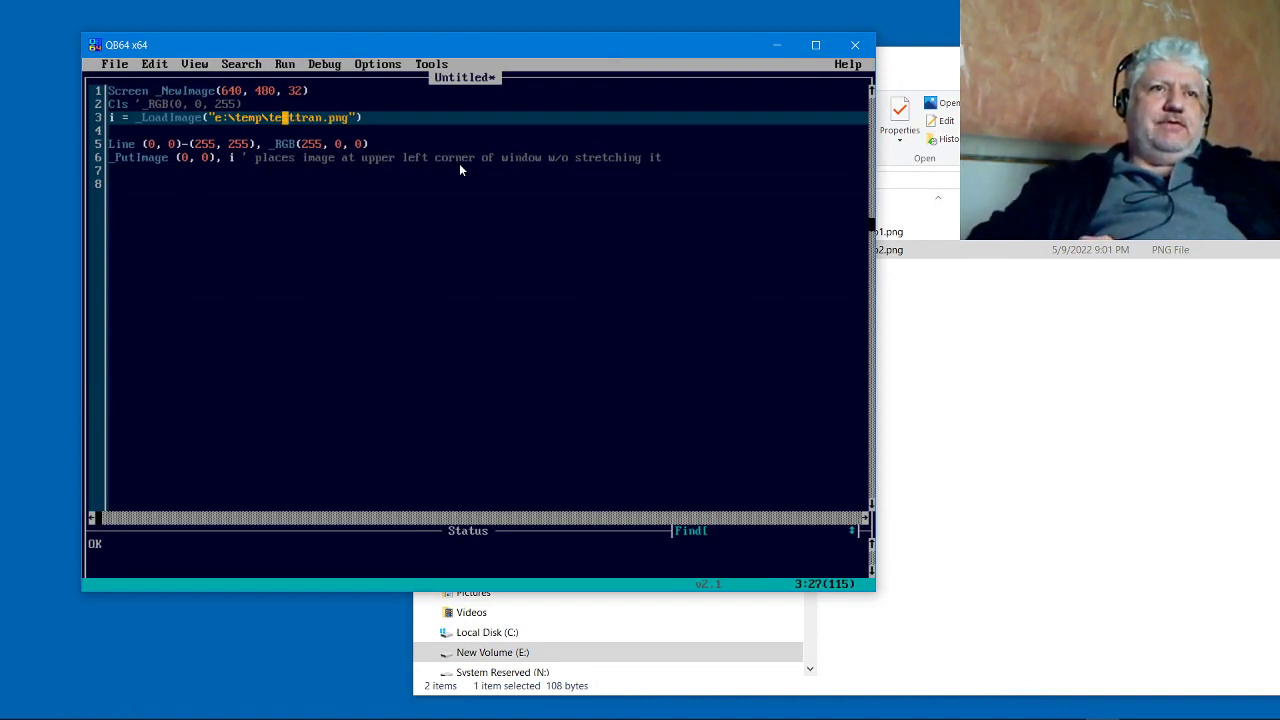
Run the program, inspect the images drawn on black, then close the output window.
click(285, 64)
click(286, 89)
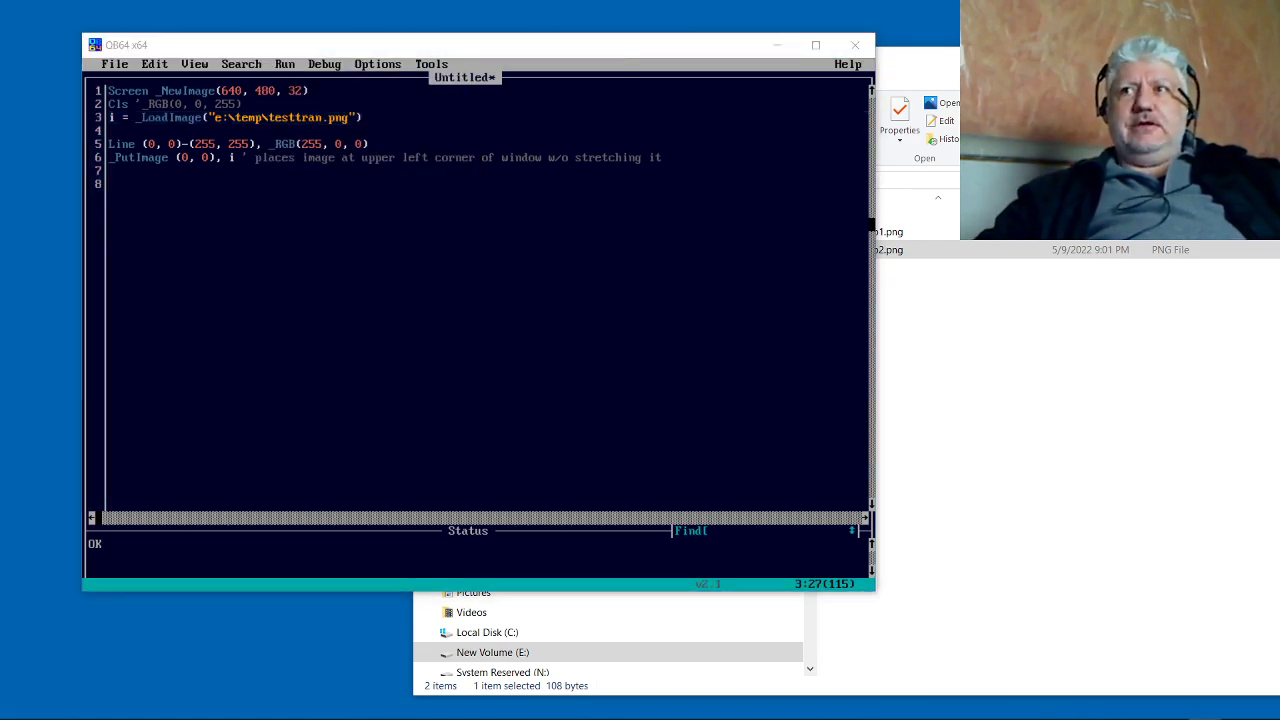
drag(1092, 89, 500, 89)
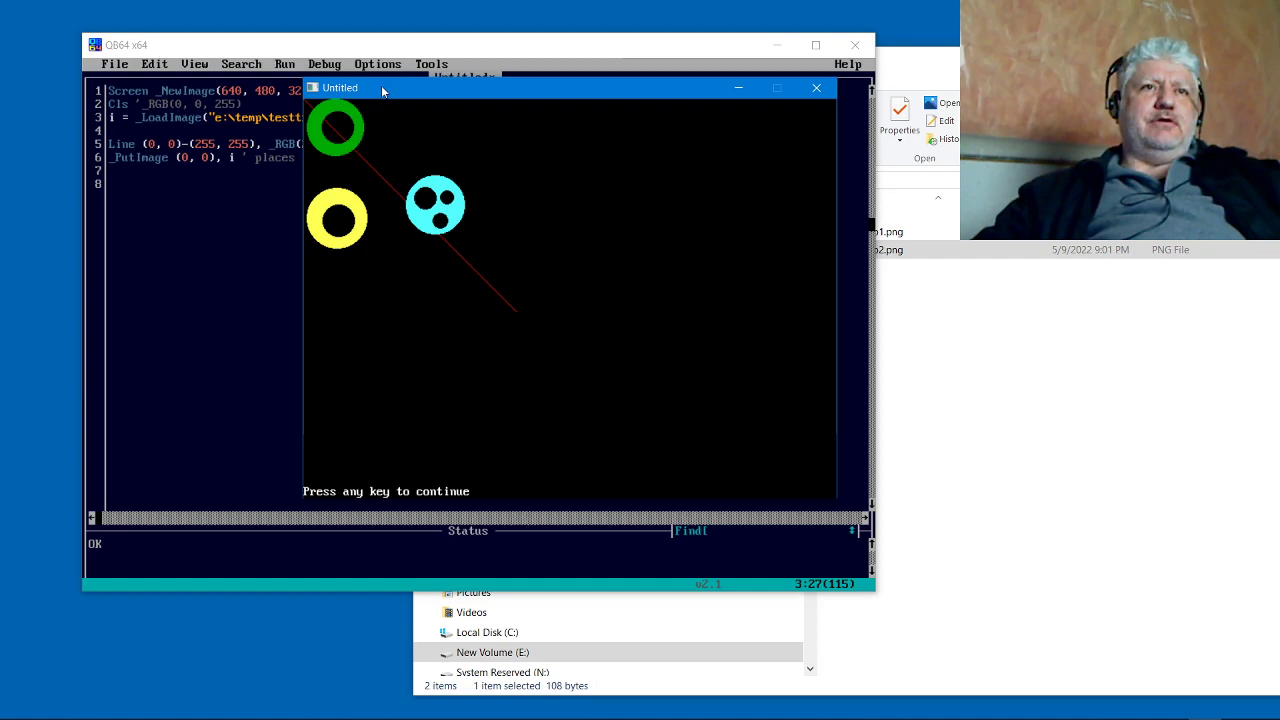
key(space)
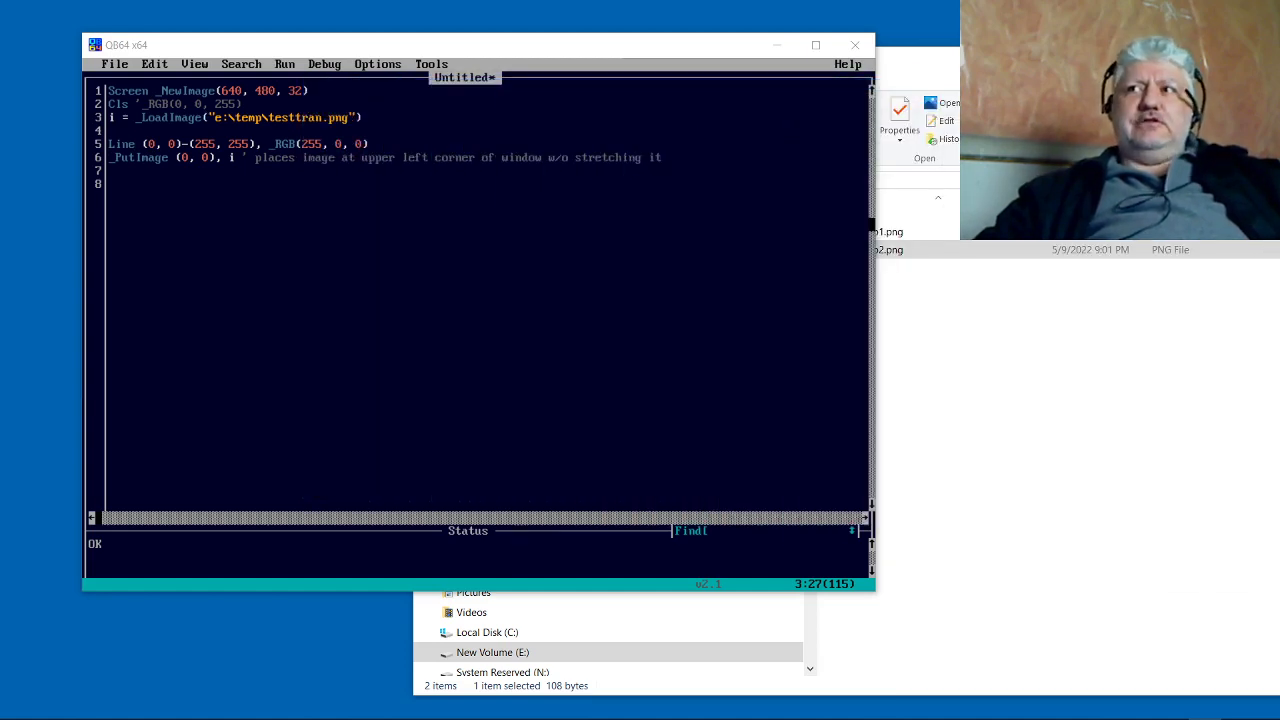
Un-comment the Cls _RGB(0, 0, 255) line, run it, and dismiss the Illegal function call error.
click(146, 104)
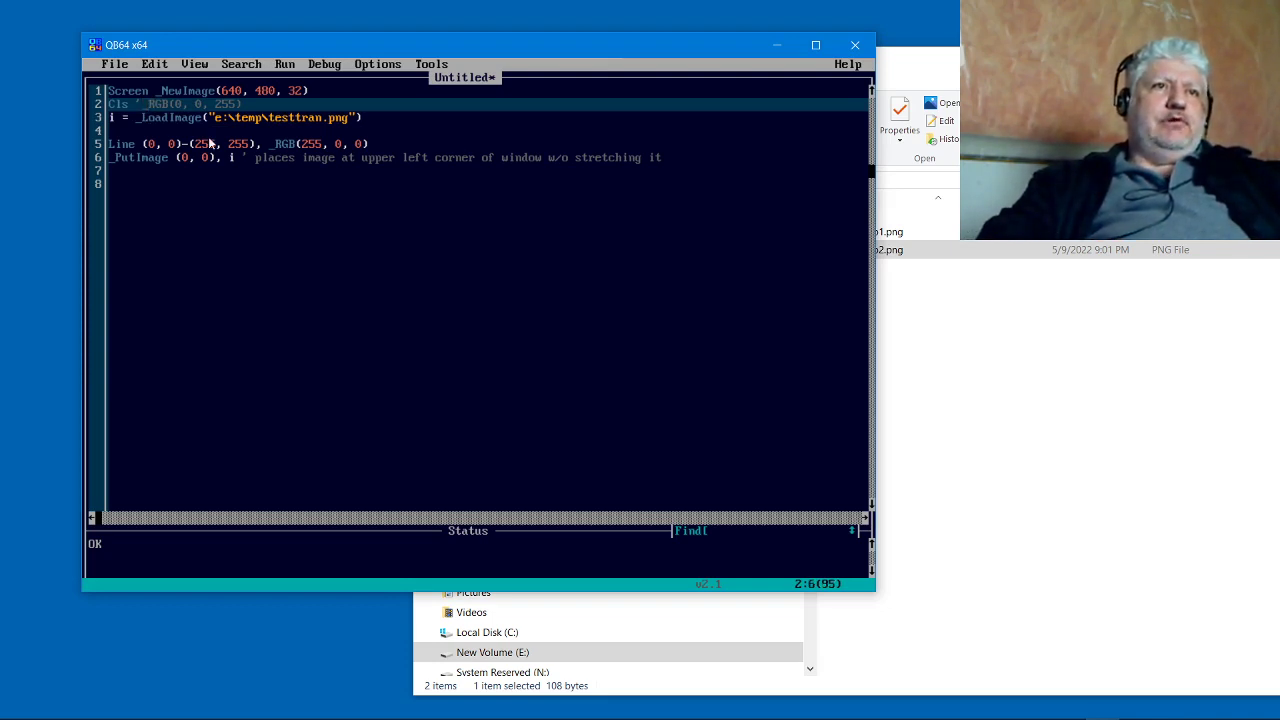
key(BackSpace)
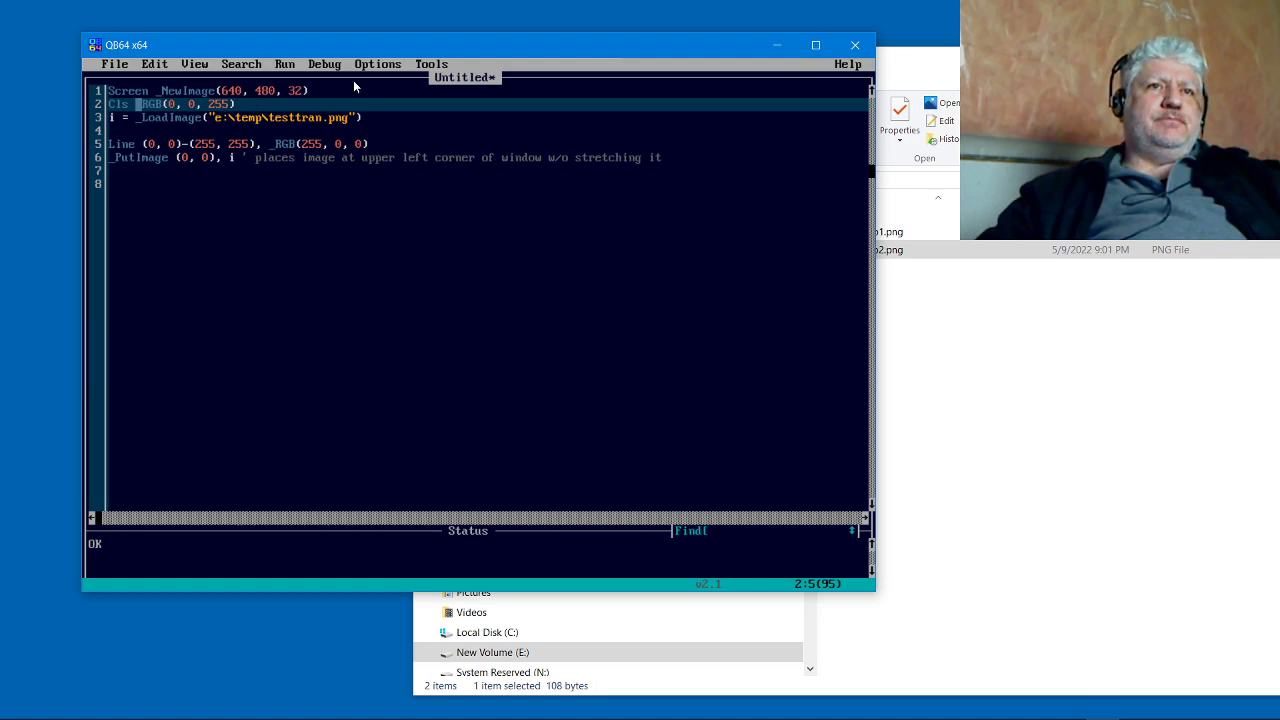
click(284, 64)
click(290, 92)
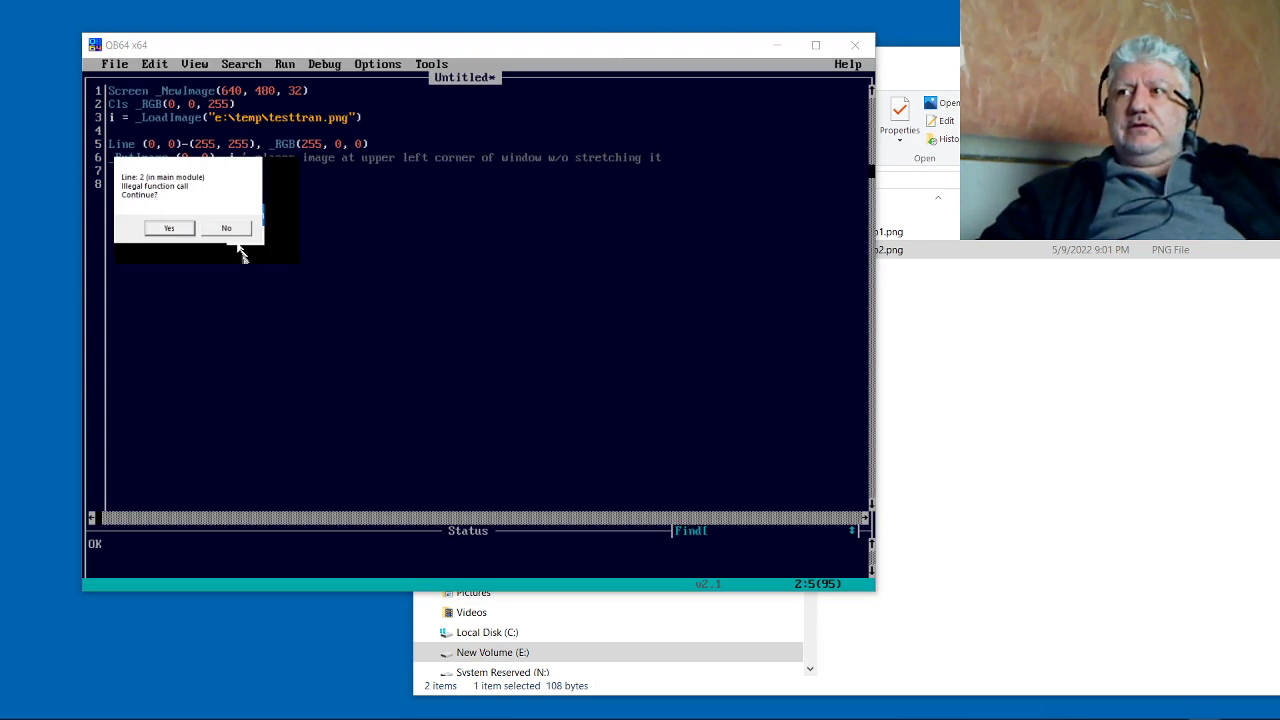
click(244, 229)
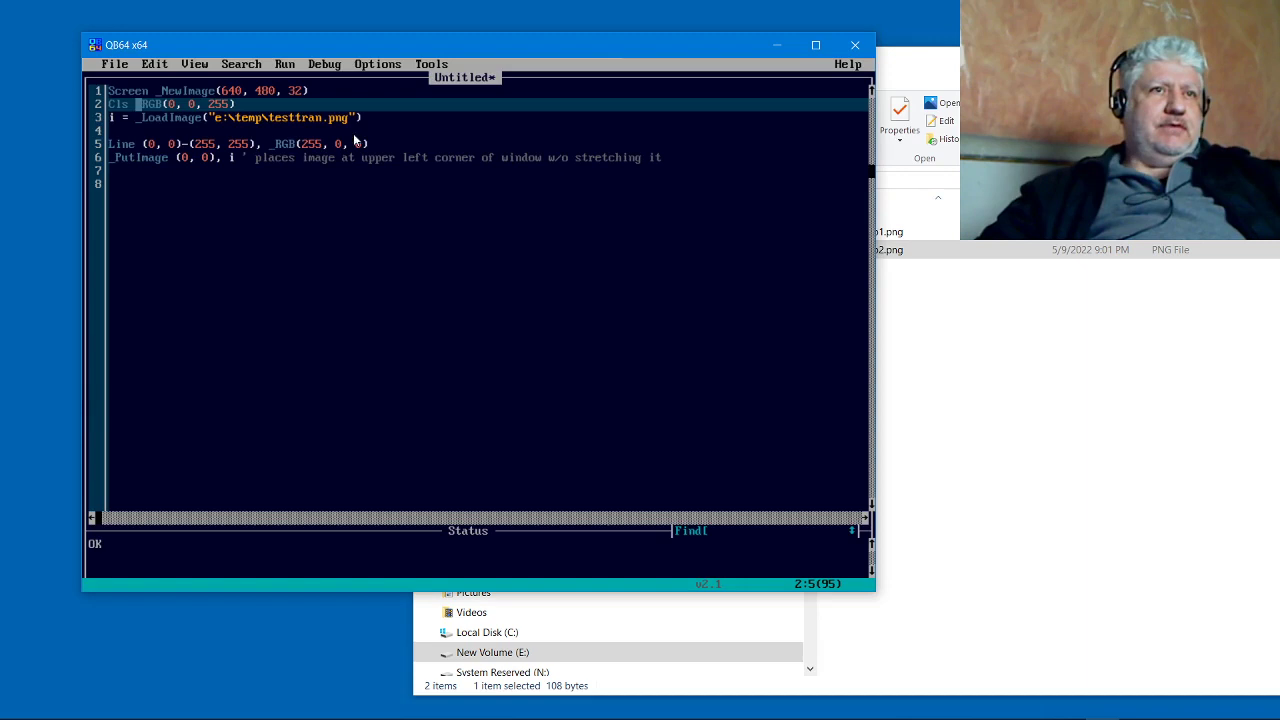
Replace the space after Cls with a comma and start the program again.
key(Left)
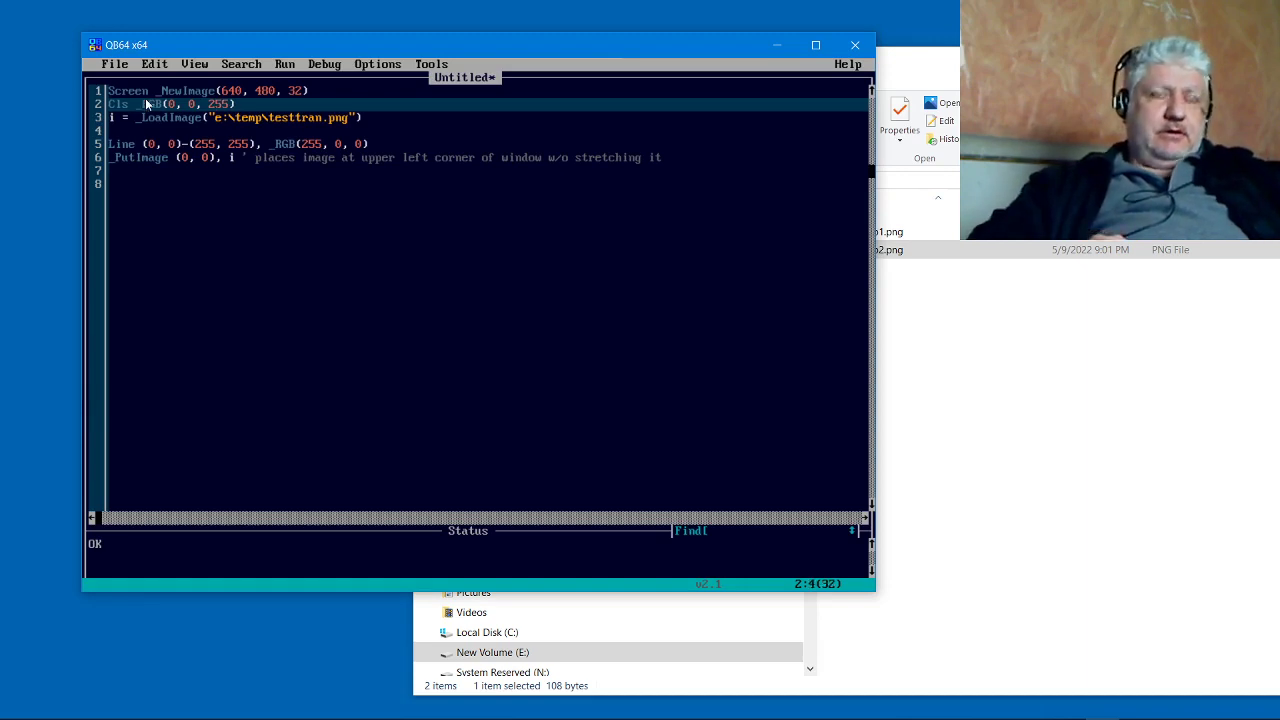
key(Delete)
text(,)
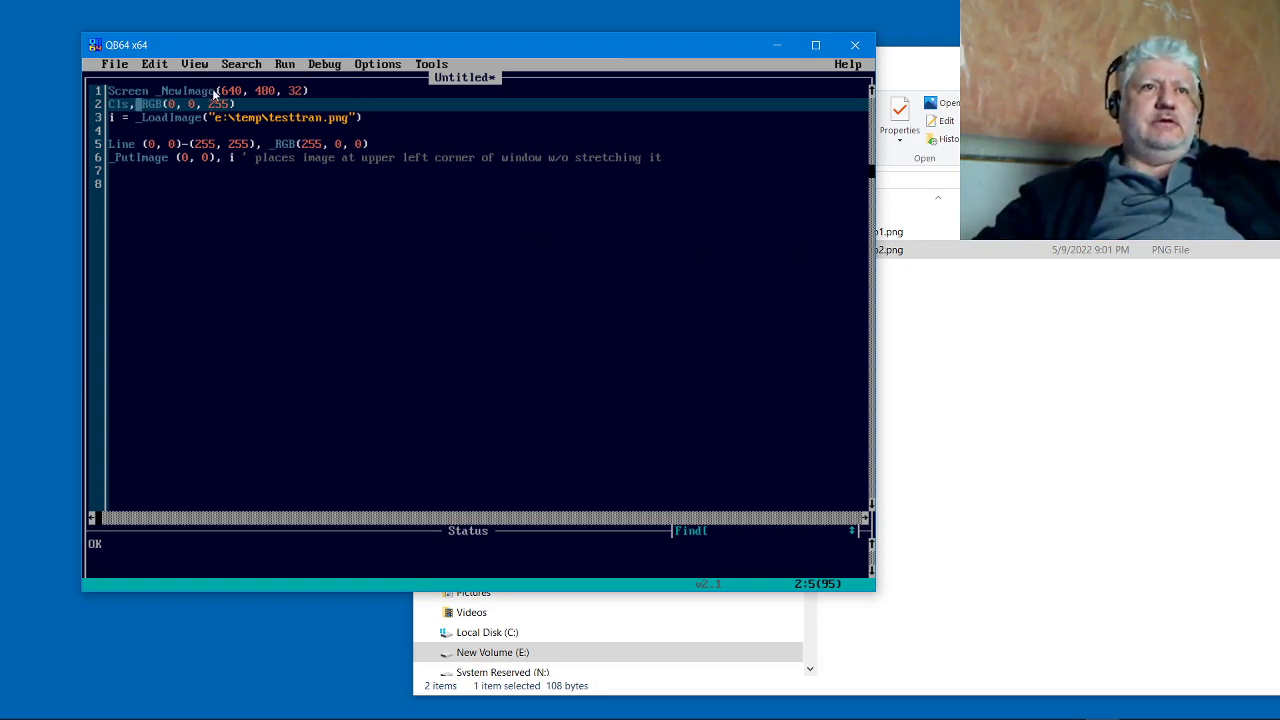
click(280, 65)
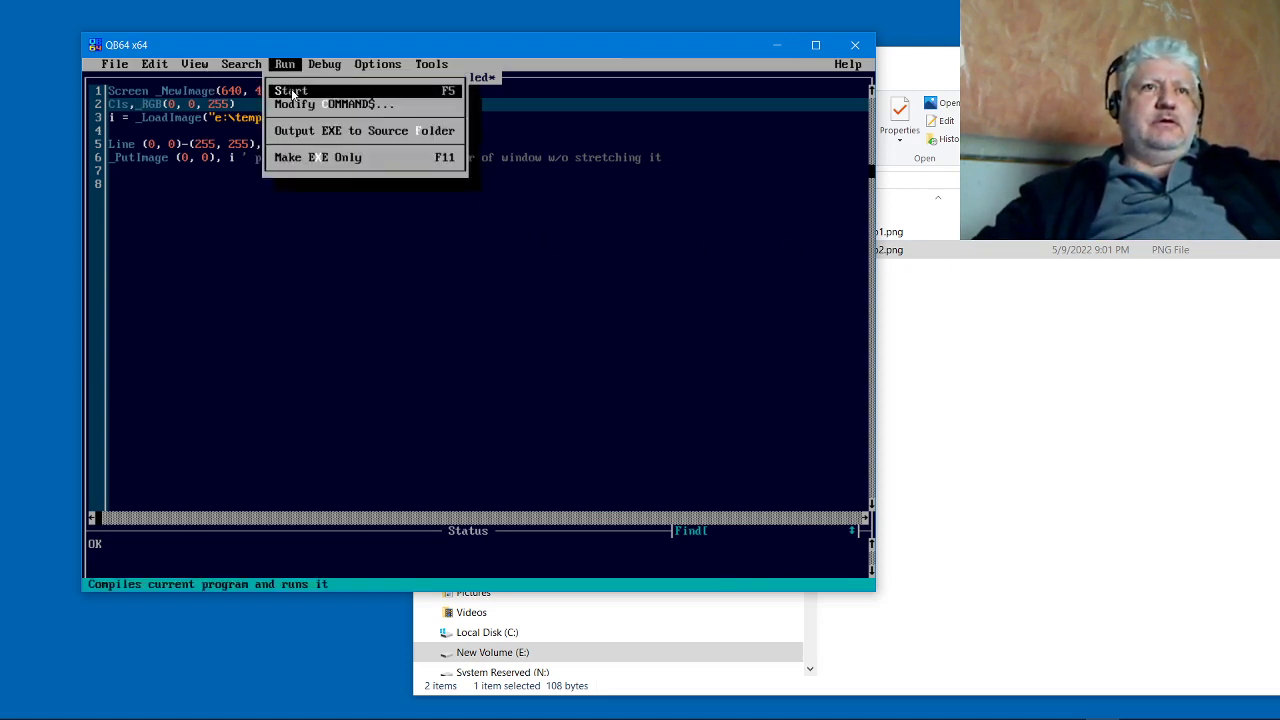
click(292, 92)
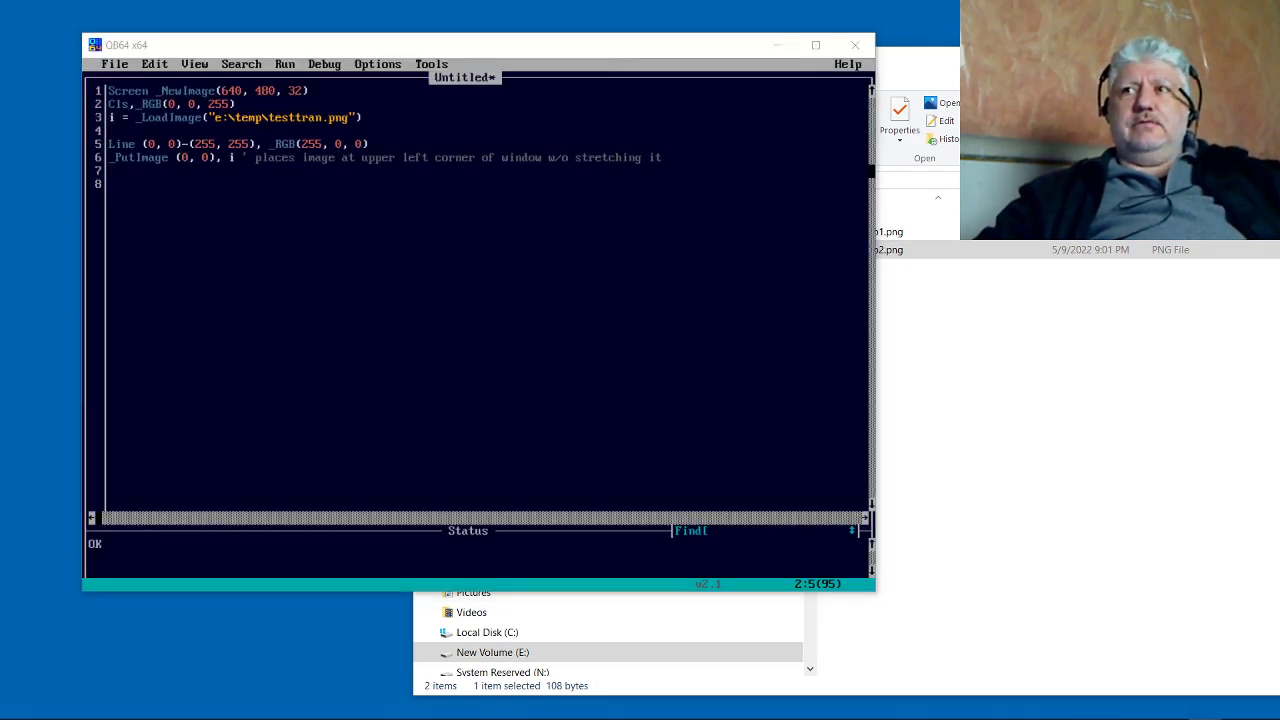
Inspect the blue-background output beside the code, then drag it off screen toward the taskbar.
drag(828, 190, 581, 114)
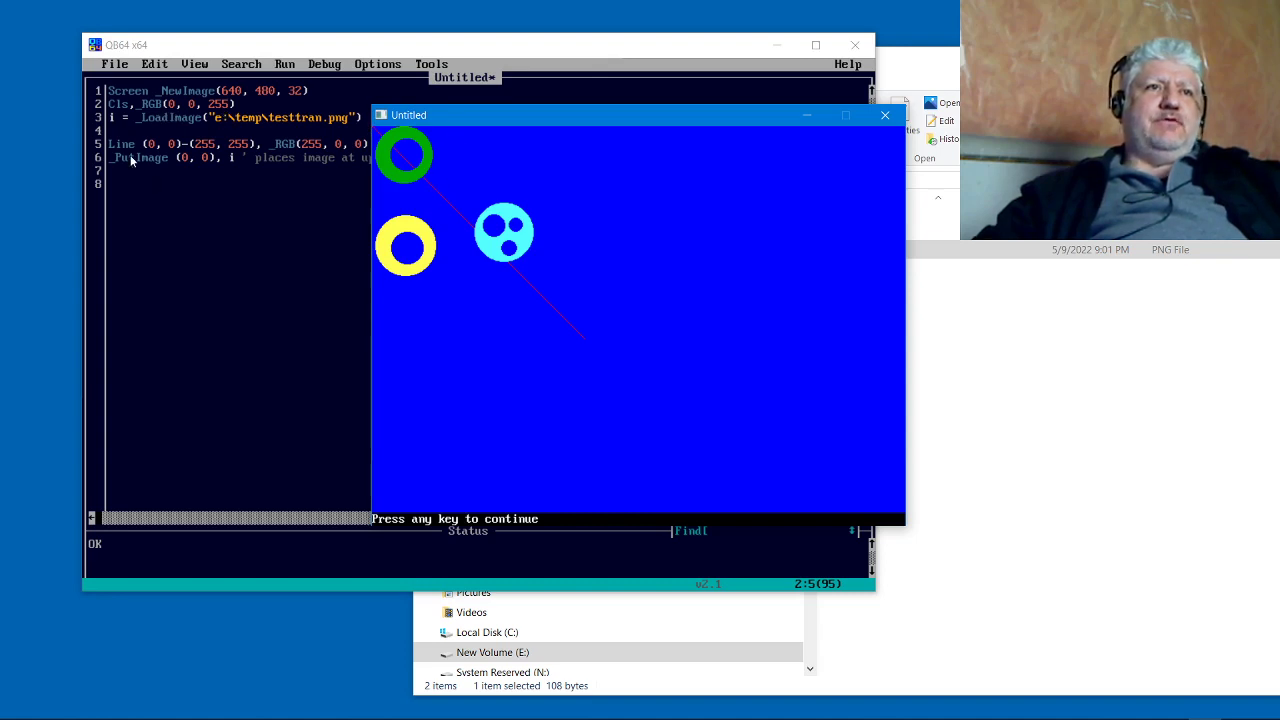
drag(415, 122, 1279, 330)
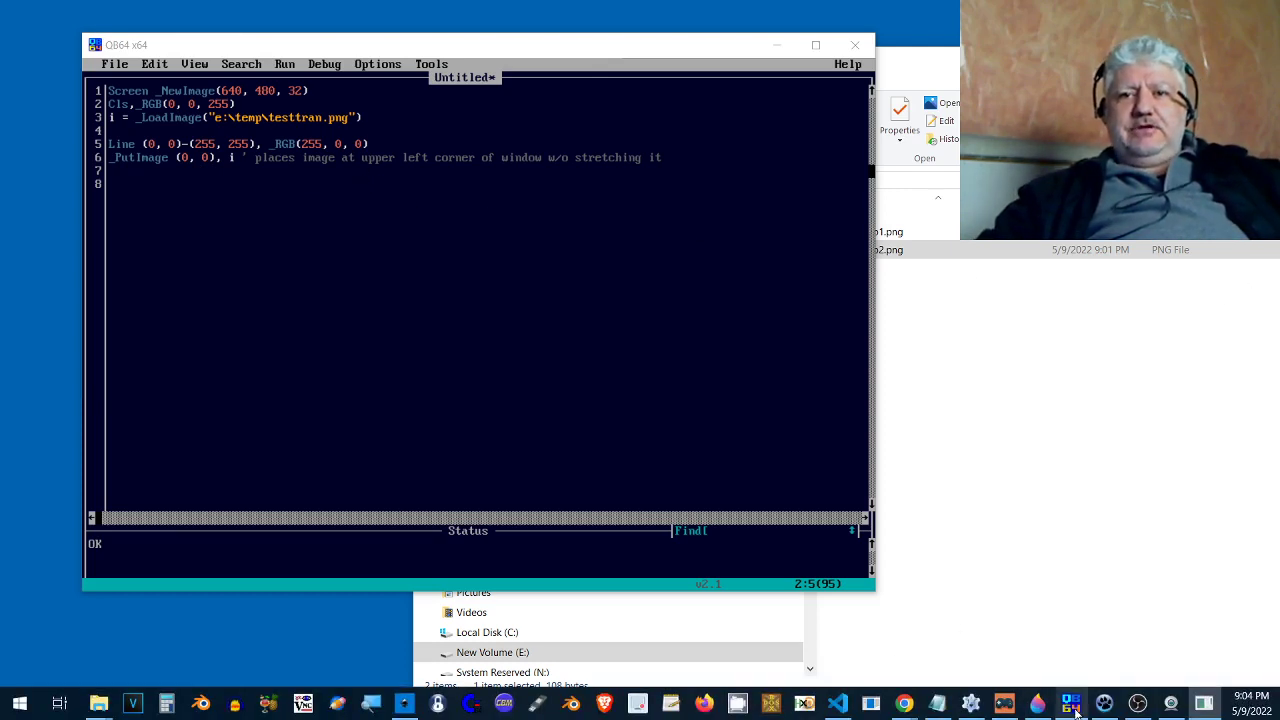
mouse_move(1074, 710)
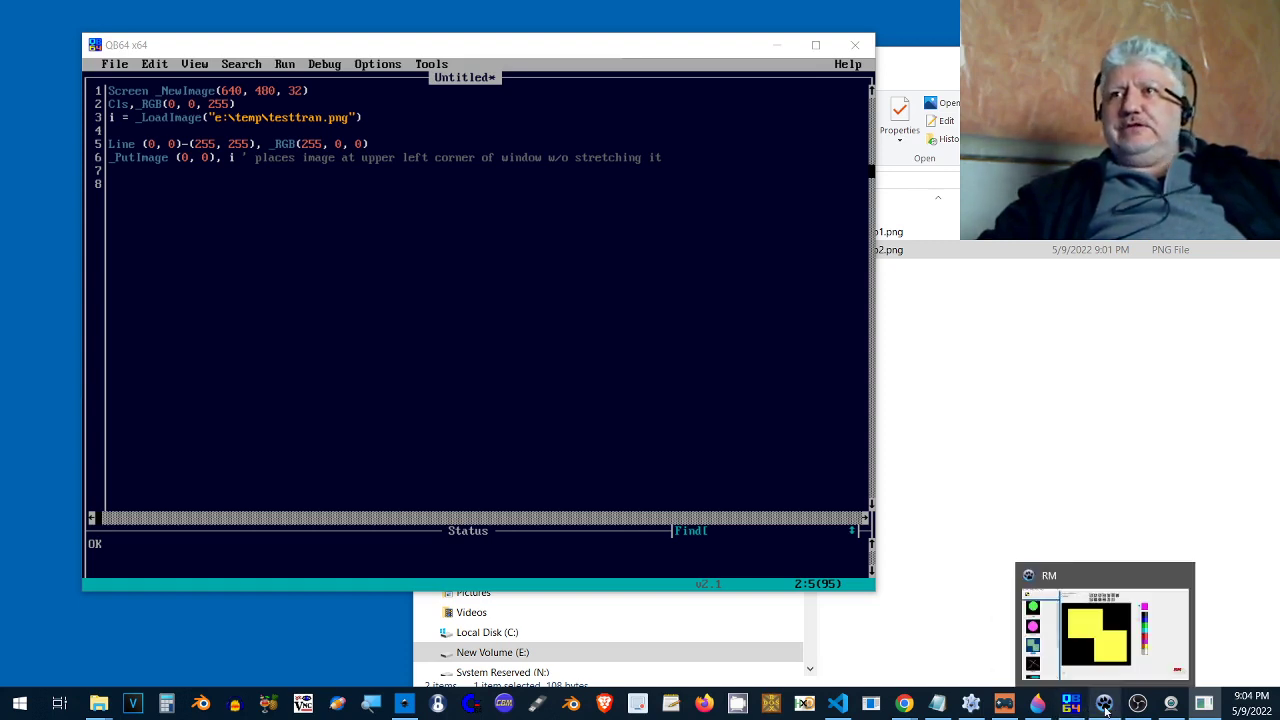
In Raster Master, widen thumbnails into two columns and browse QuickBasic\QB64, Quick C, GWBASIC export formats.
click(1105, 708)
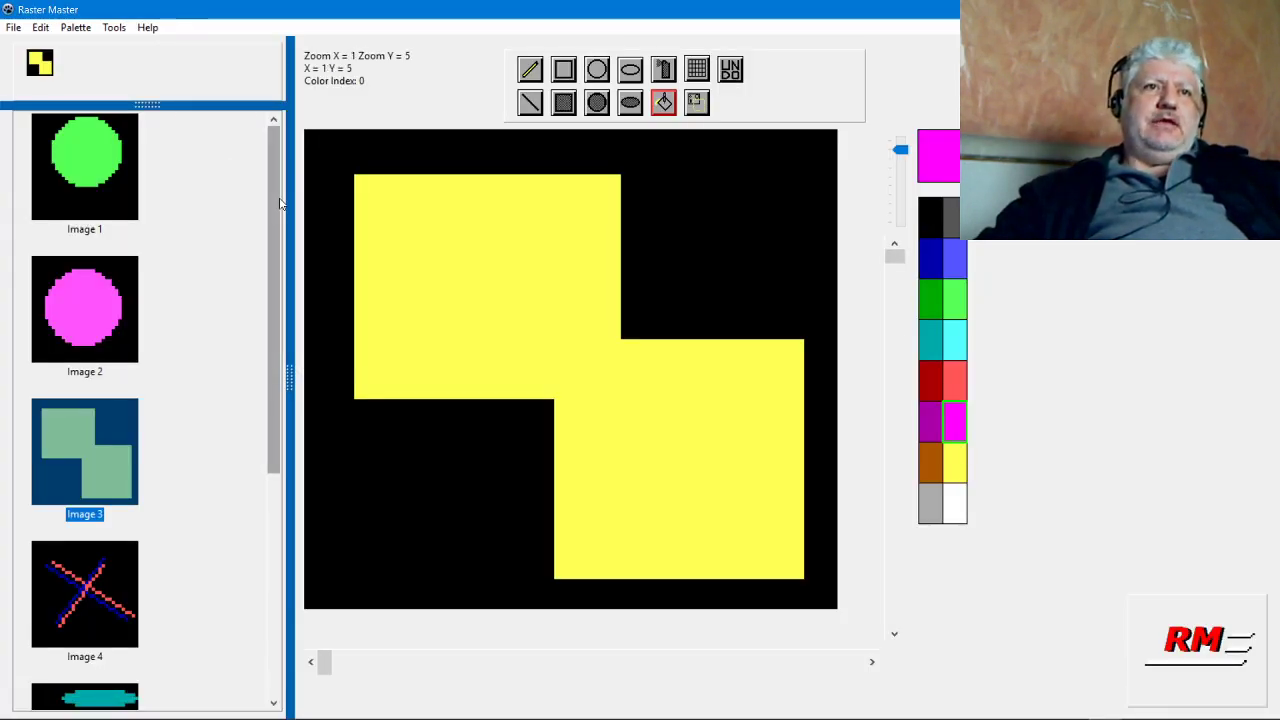
drag(279, 202, 381, 372)
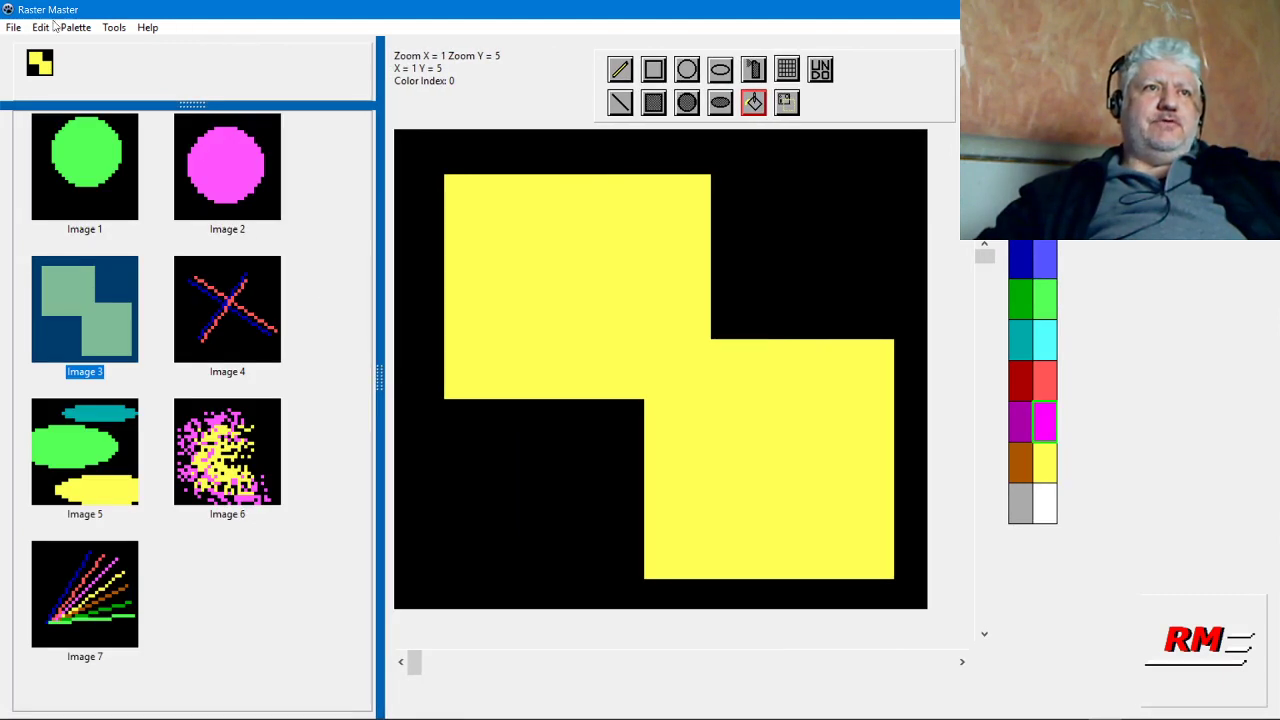
click(41, 28)
mouse_move(22, 30)
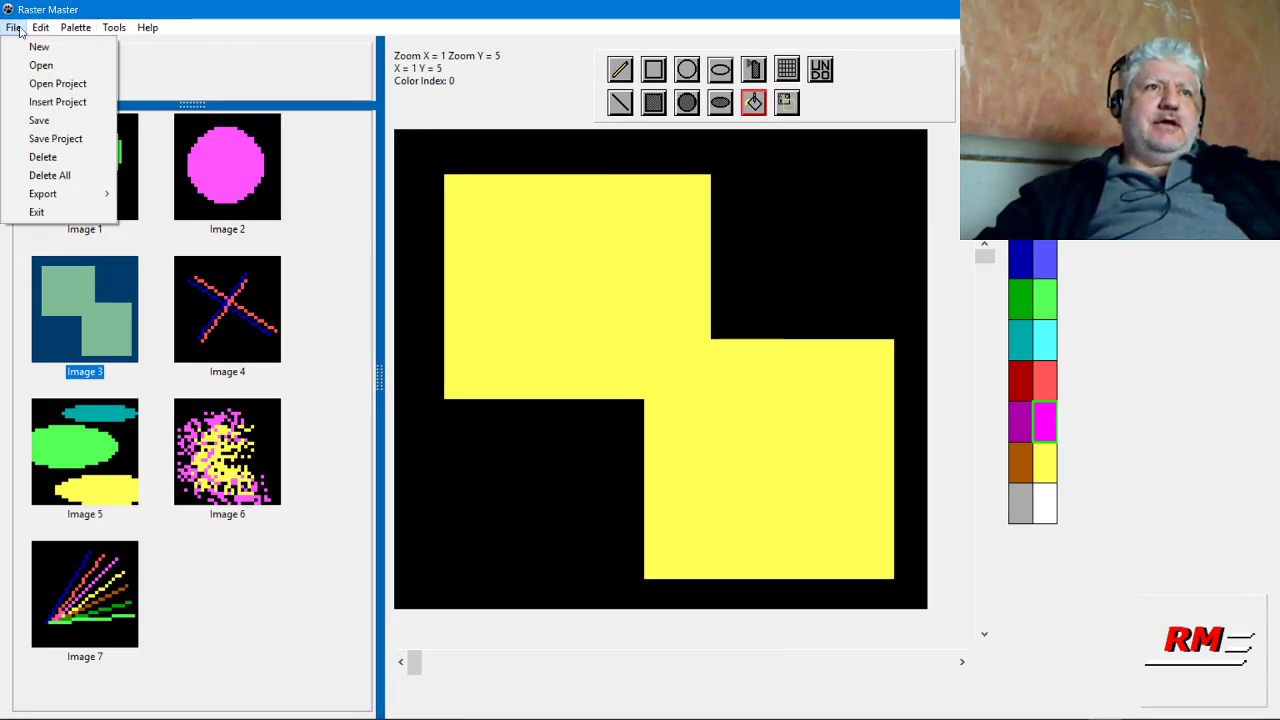
mouse_move(68, 199)
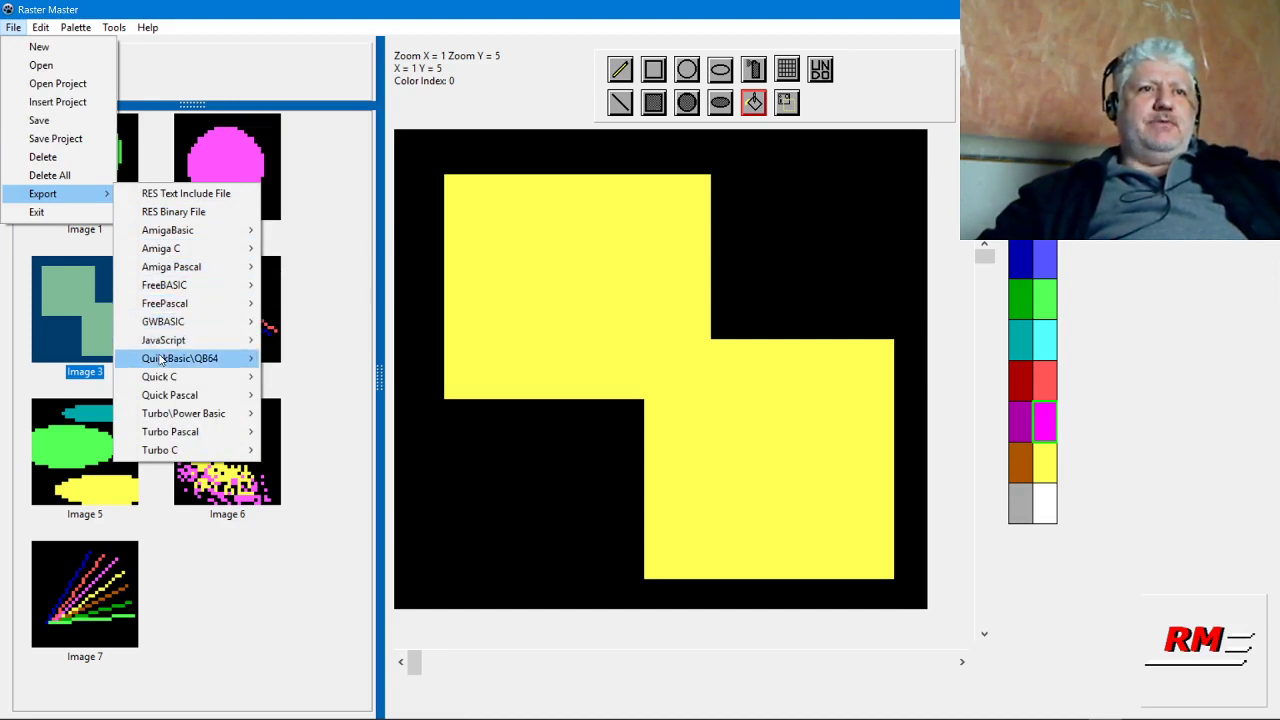
mouse_move(160, 360)
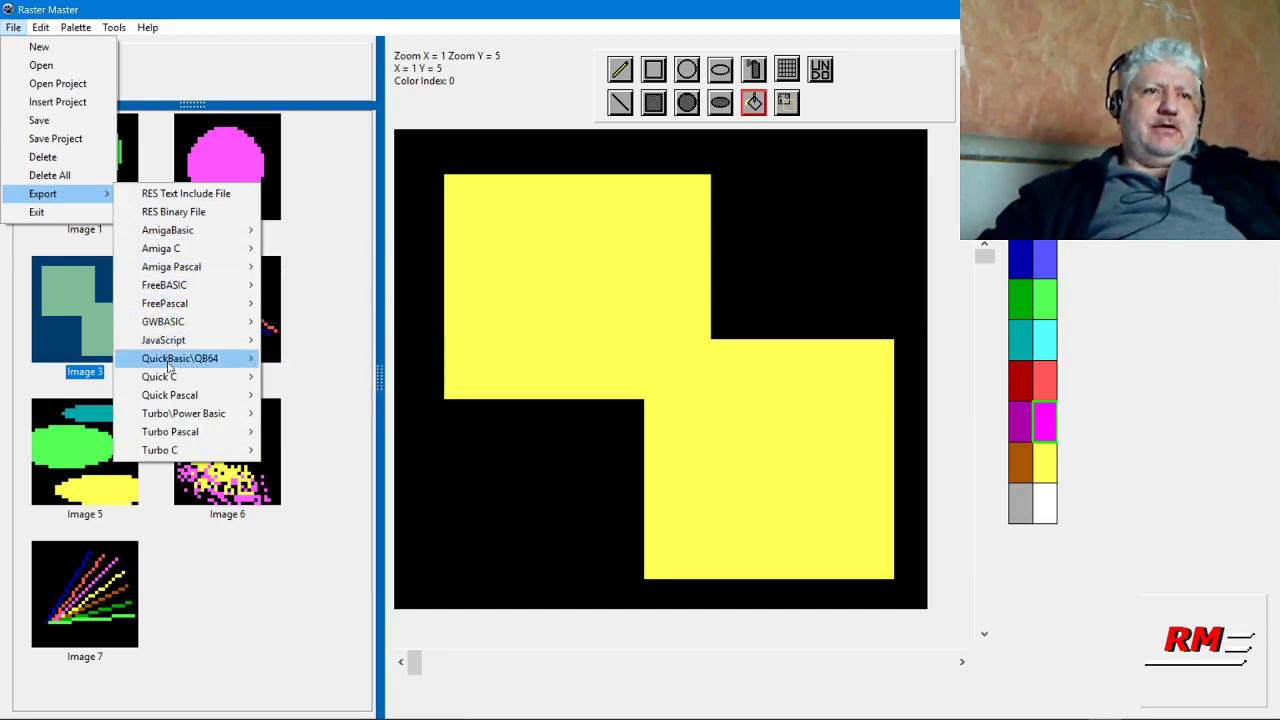
mouse_move(172, 382)
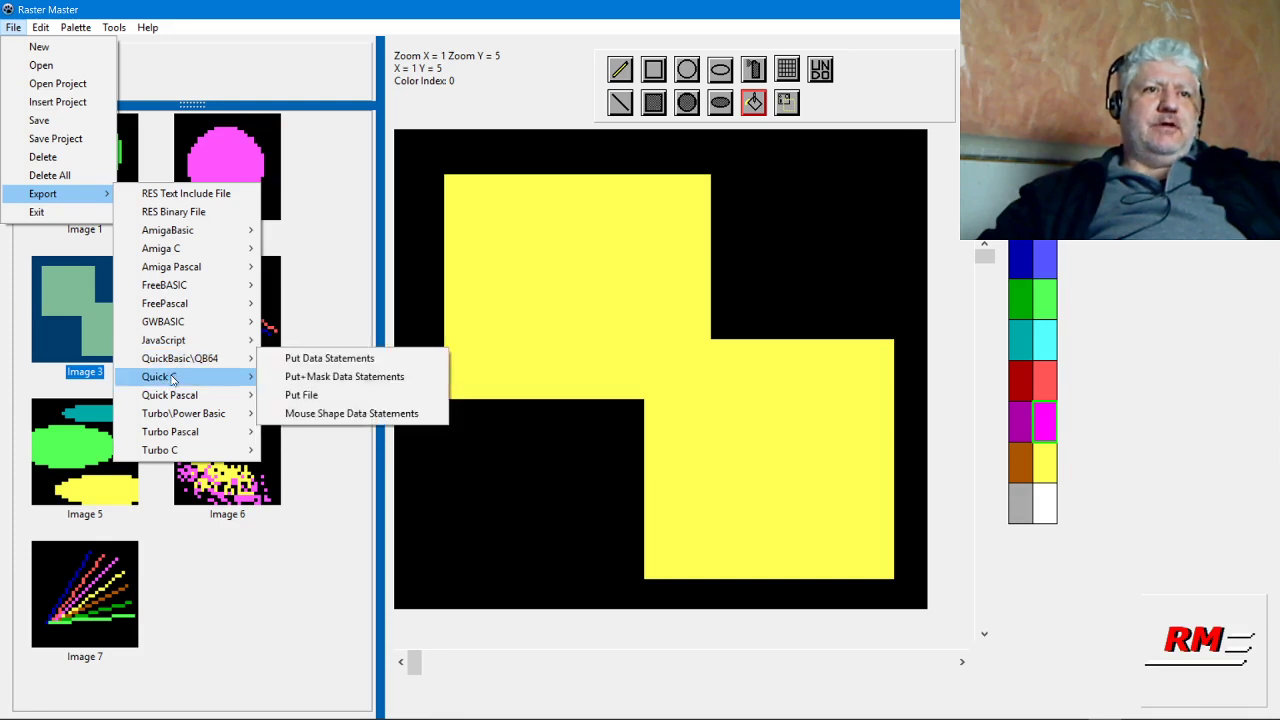
mouse_move(160, 326)
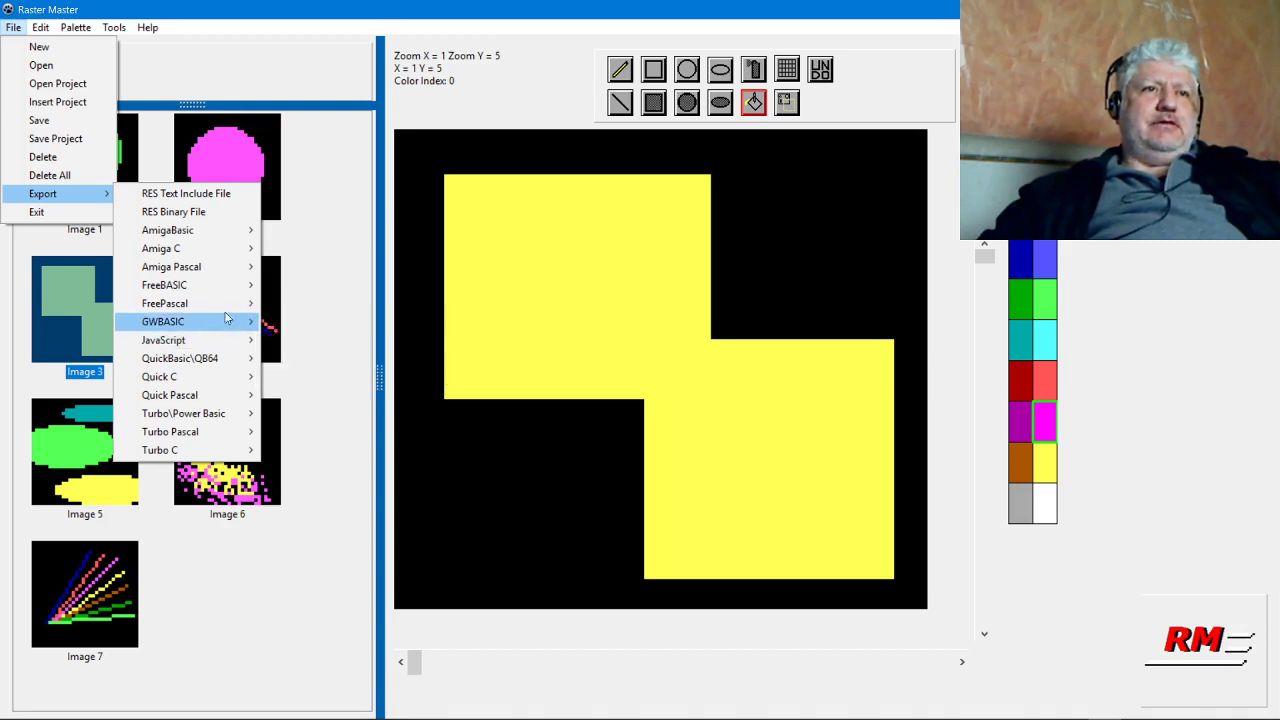
mouse_move(225, 308)
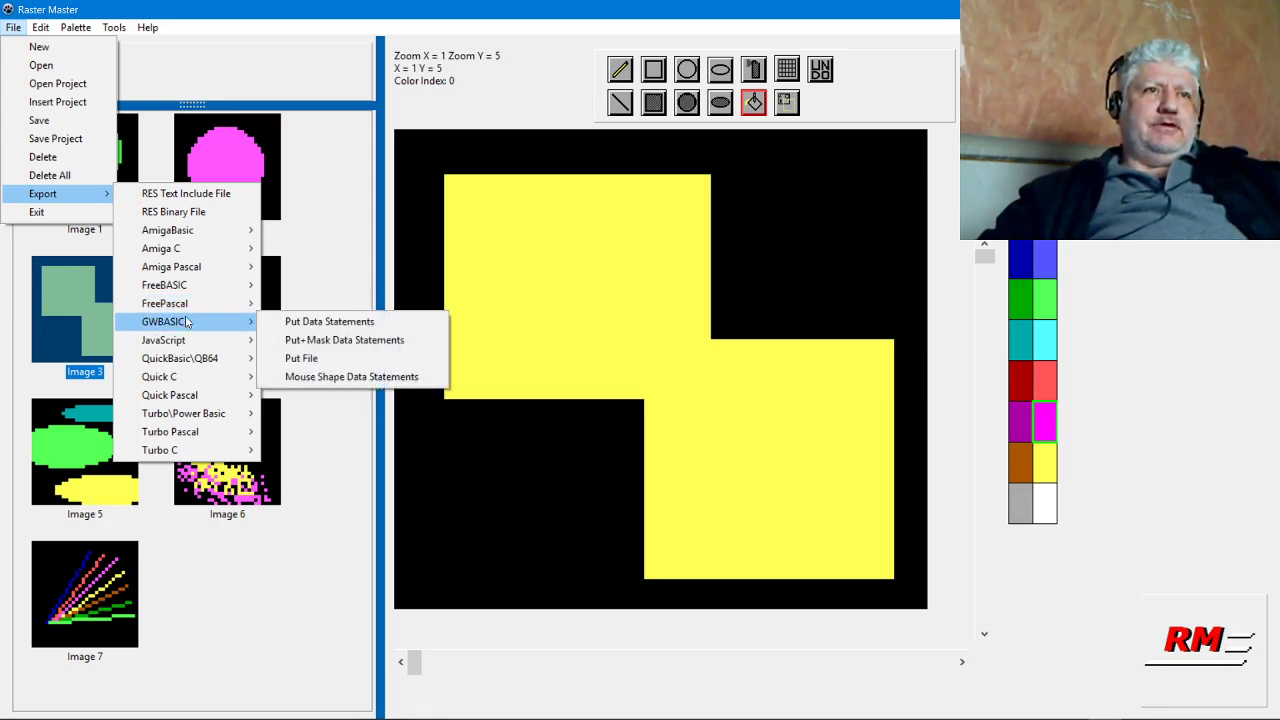
Close the File > Export menus, returning to Image 3's yellow stepped blocks.
click(291, 100)
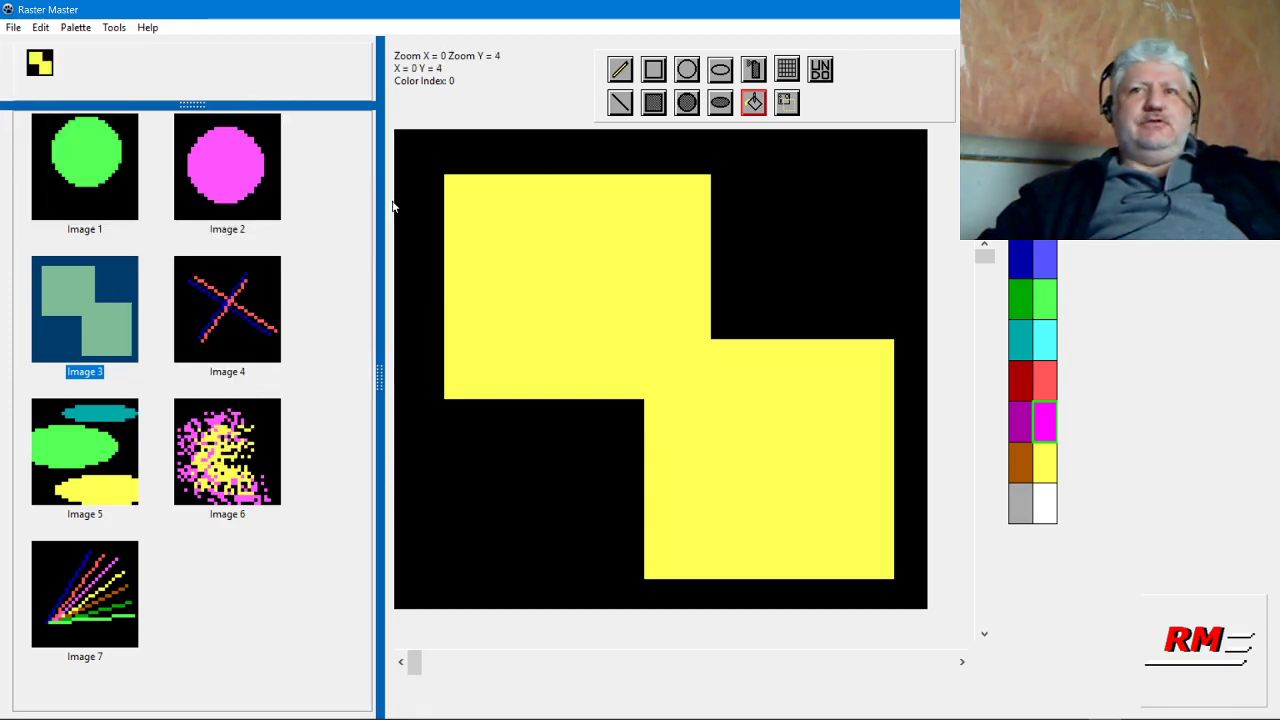